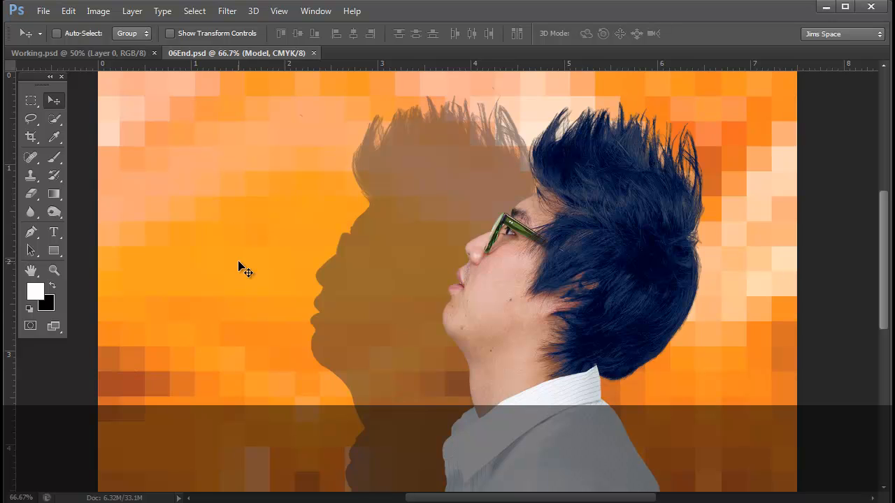
- Try the darkest, light gray and lightest color themes in the Interface preferences
click(68, 12)
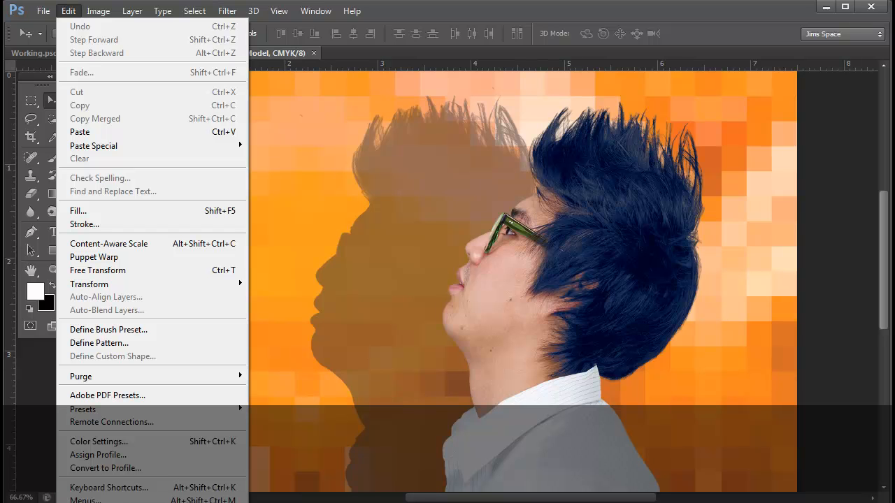
key(ctrl+k)
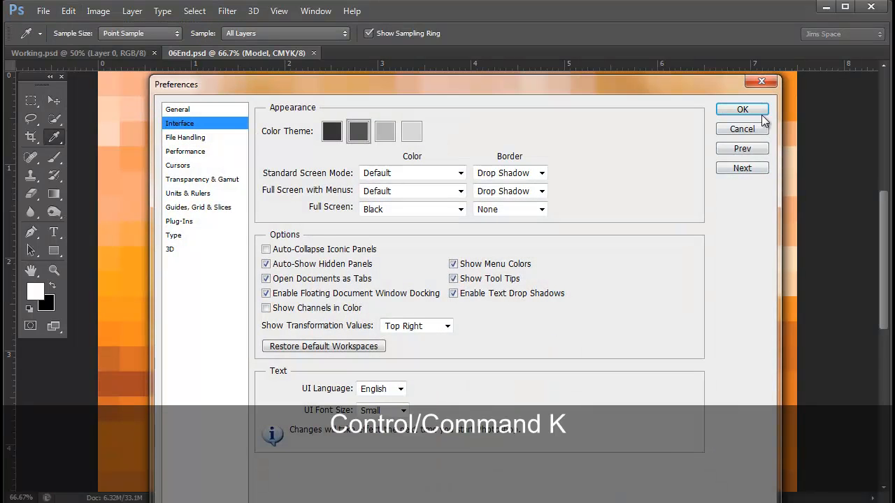
click(743, 128)
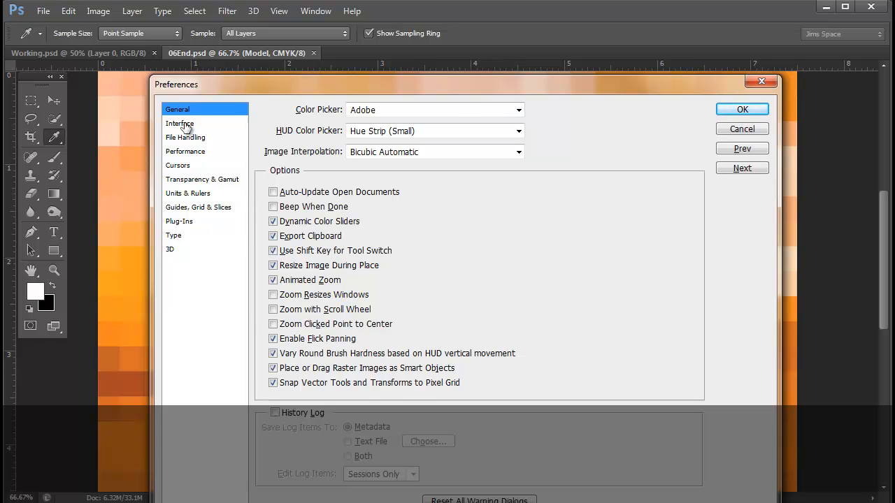
click(181, 124)
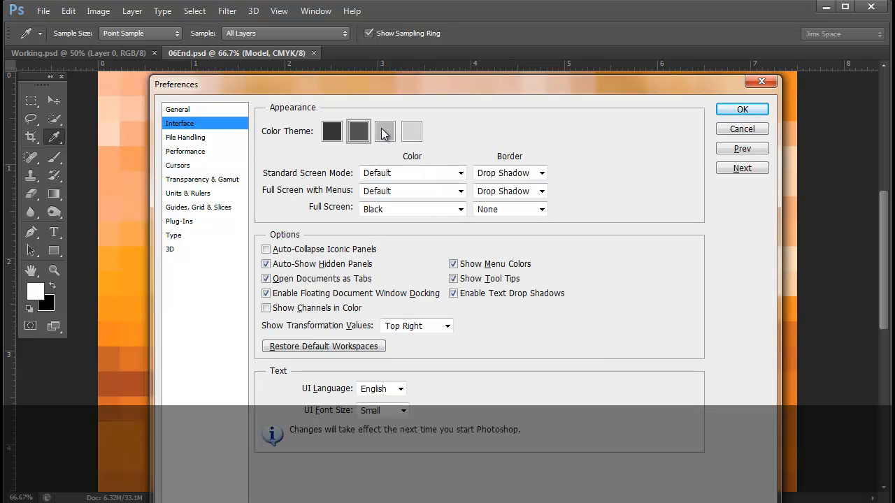
drag(422, 80, 750, 90)
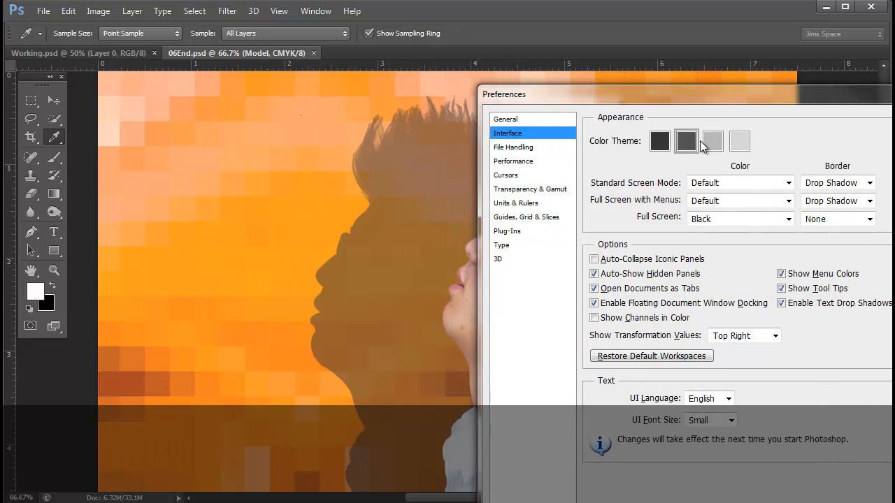
click(660, 140)
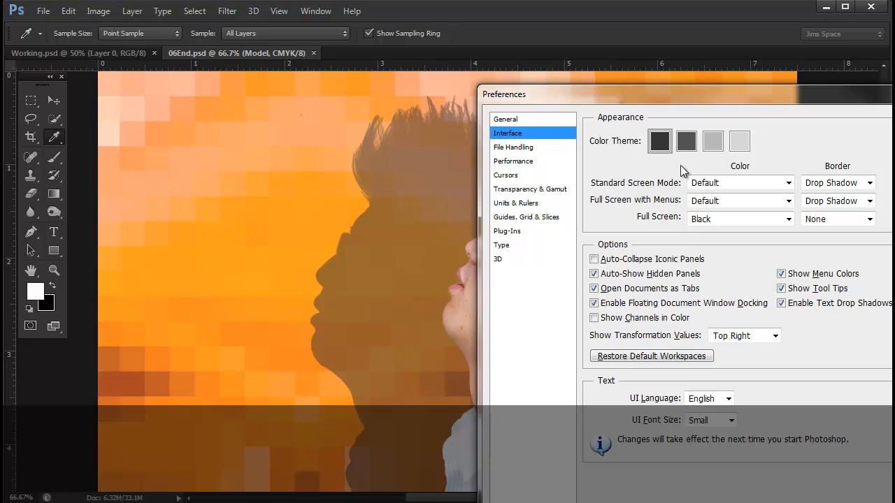
click(712, 141)
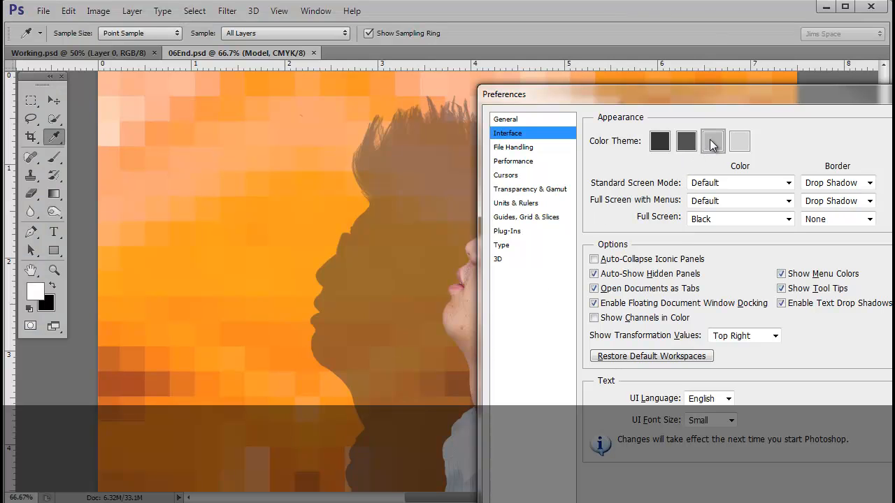
drag(742, 93, 732, 194)
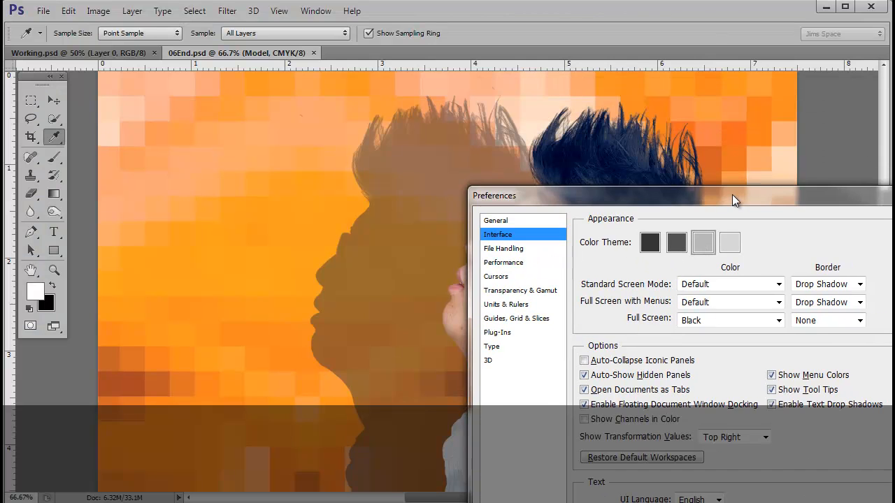
click(730, 245)
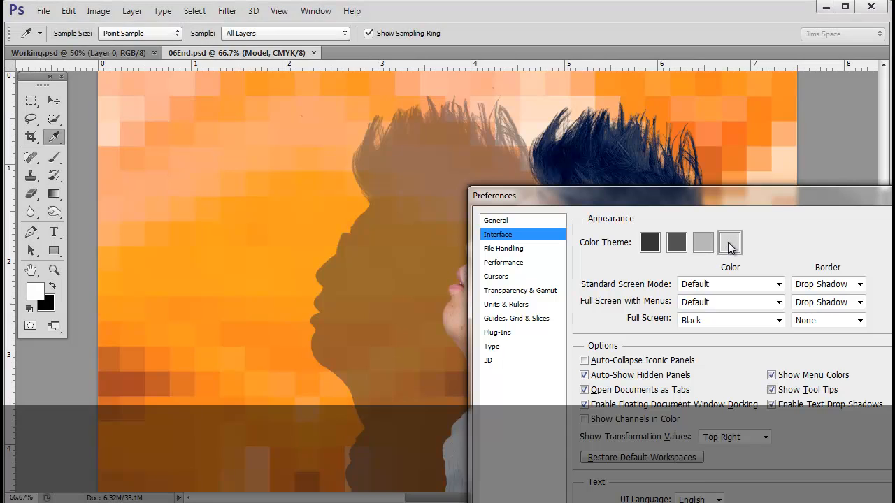
- Set the interface color theme to the second-darkest gray, accept the preferences, and activate the Move tool
click(676, 245)
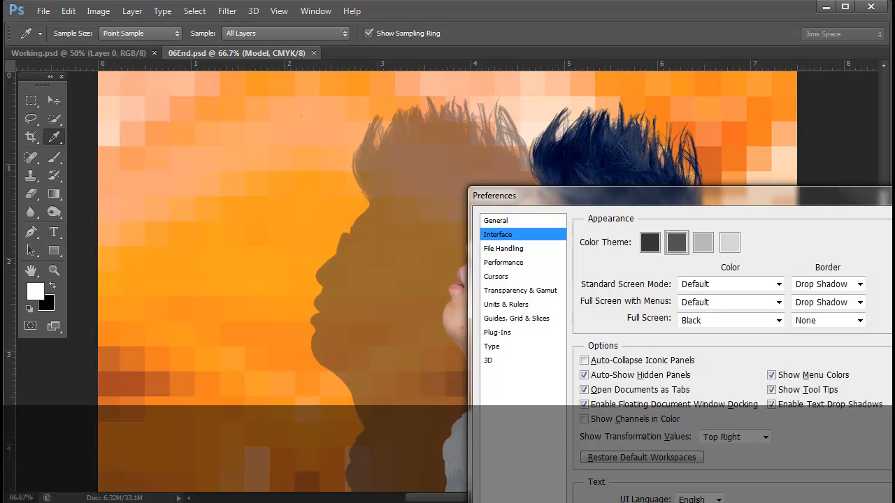
key(Return)
key(v)
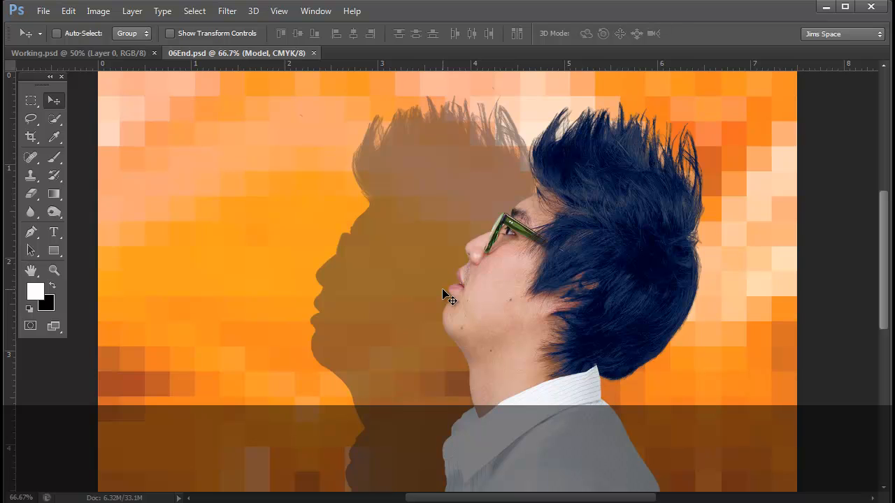
- Switch to the Working.psd document and activate the Quick Selection tool
click(48, 57)
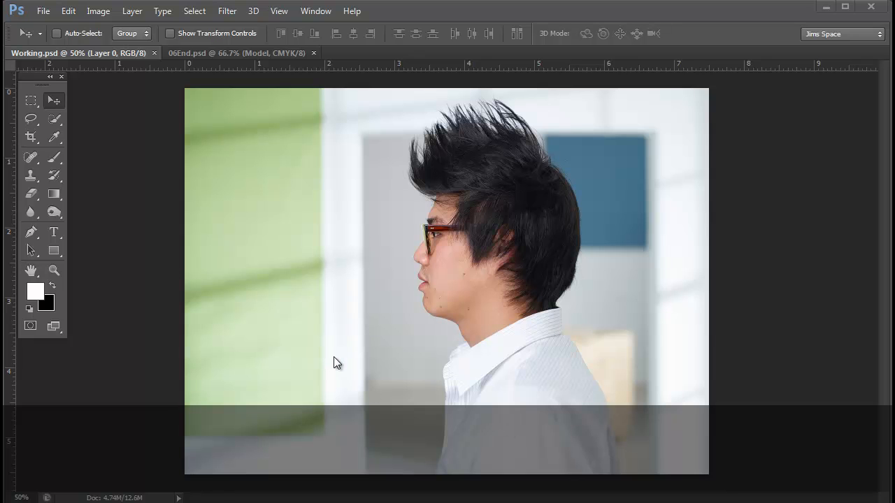
click(53, 123)
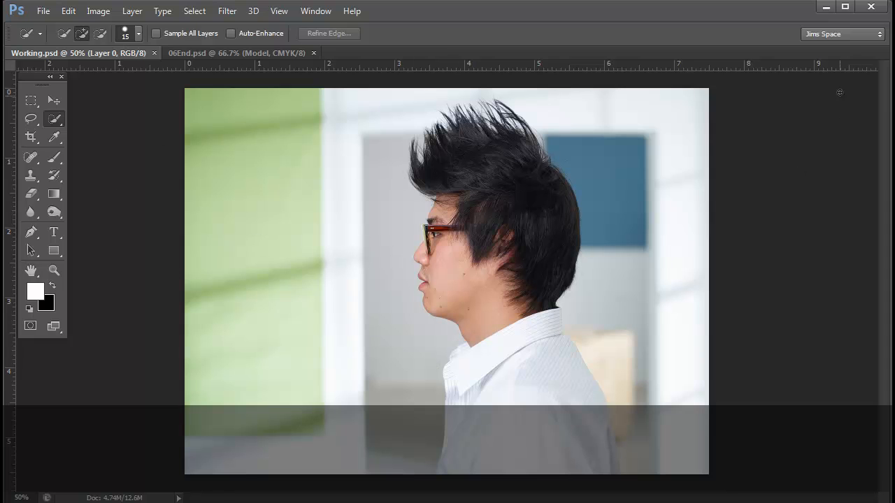
- Try the Essentials workspace and return to the custom workspace
click(841, 33)
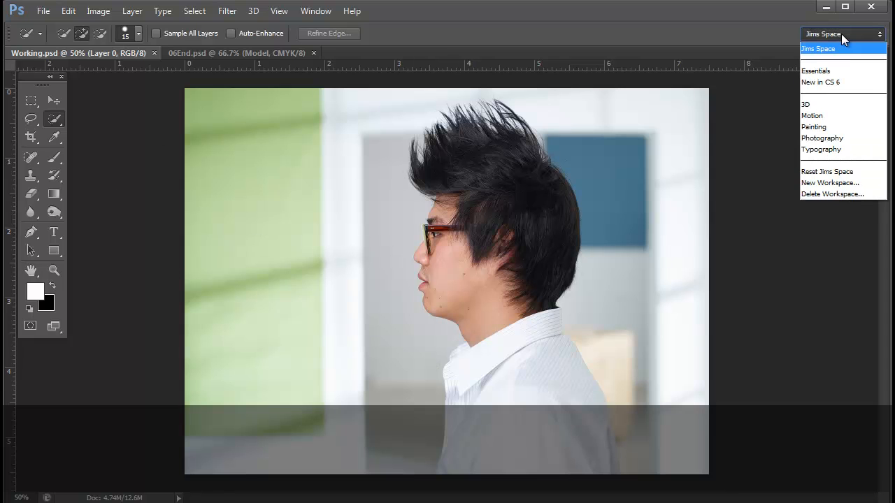
click(821, 70)
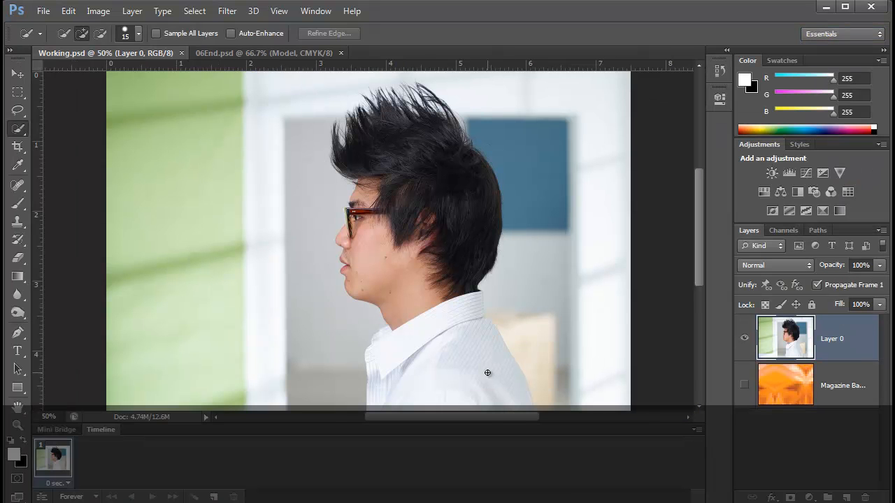
click(825, 35)
click(822, 46)
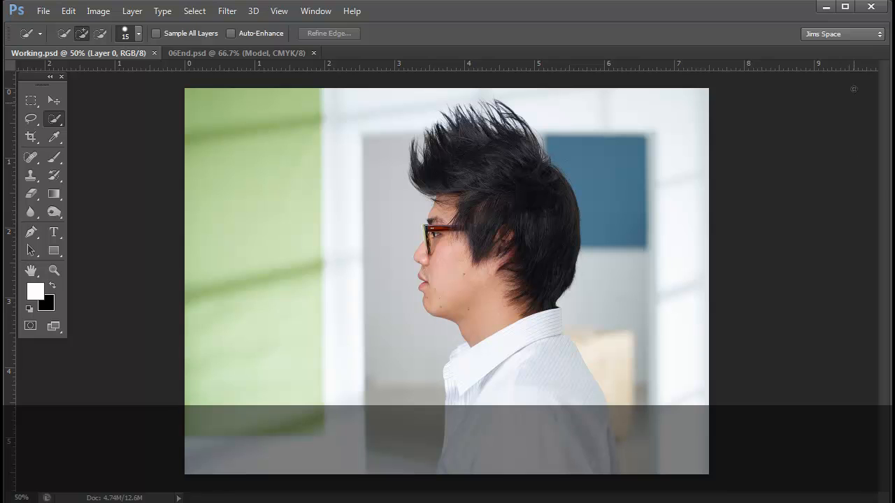
click(879, 35)
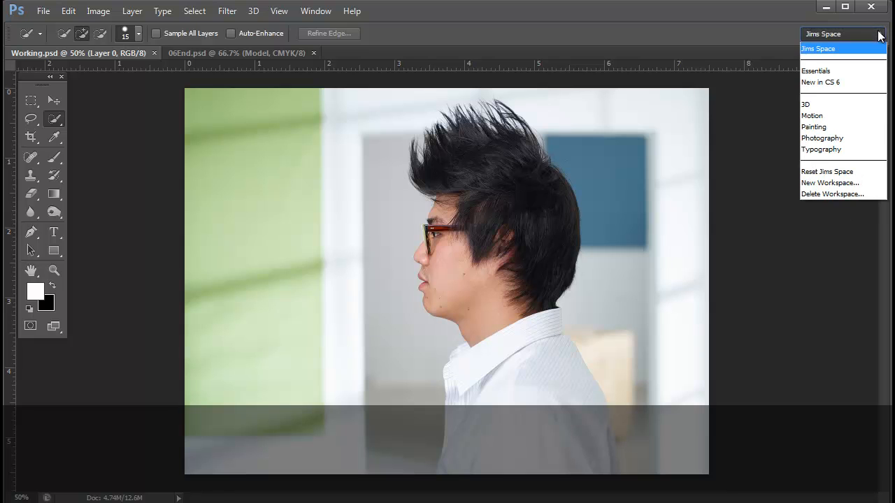
click(879, 35)
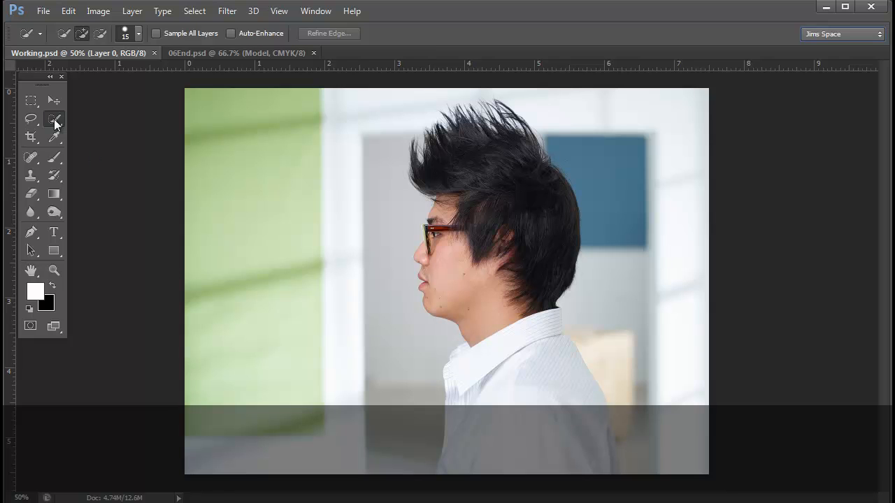
- Check the Quick Selection brush settings and select the man's hair, face and shirt on Layer 0
click(122, 34)
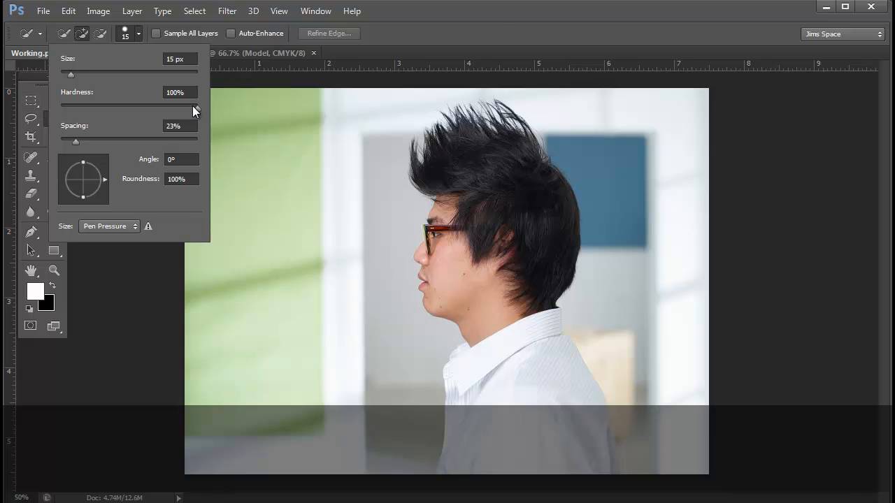
click(500, 28)
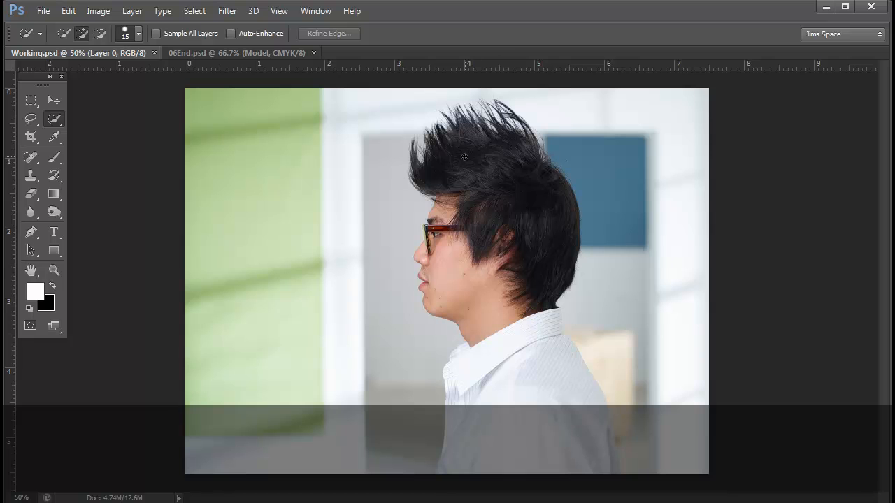
mouse_move(465, 158)
mouse_down()
mouse_move(491, 172)
mouse_move(530, 218)
mouse_move(531, 340)
mouse_move(567, 442)
mouse_move(580, 446)
mouse_move(611, 433)
mouse_up()
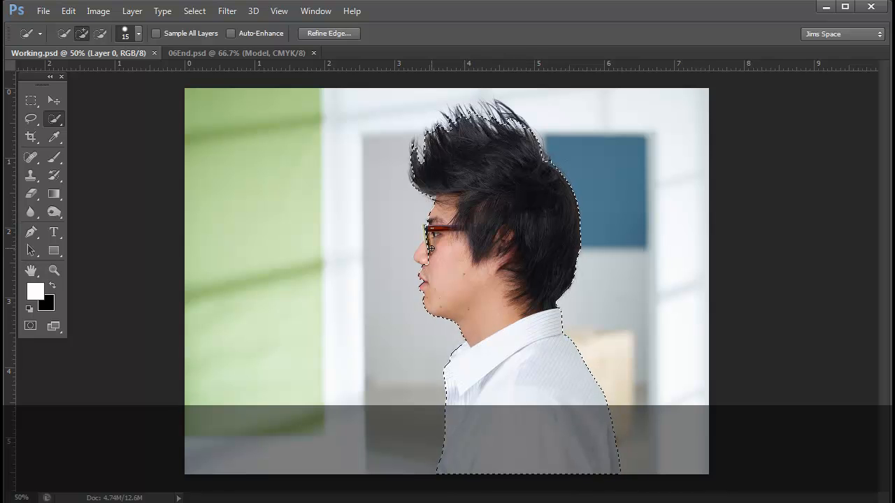
scroll(432, 249, up, 1)
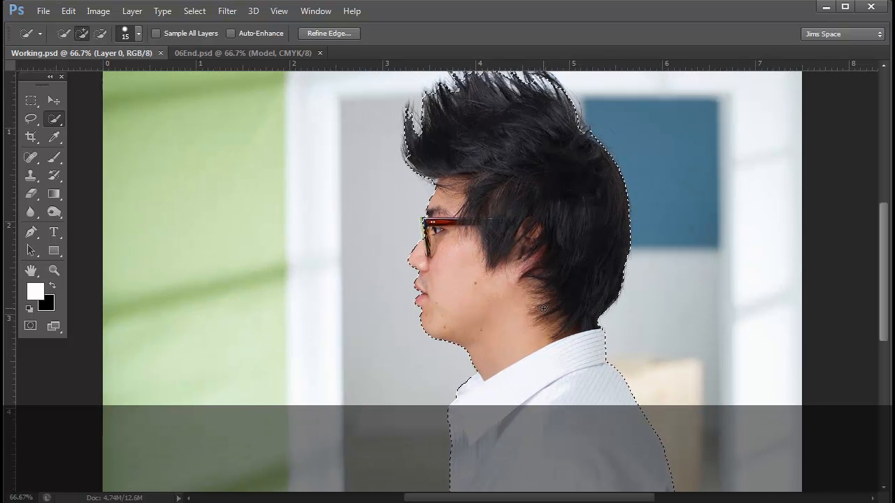
scroll(543, 300, up, 2)
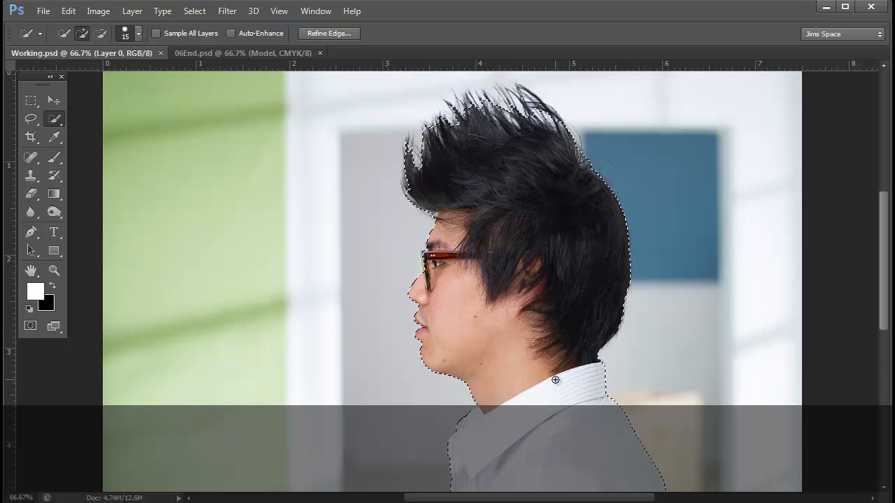
scroll(558, 378, down, 5)
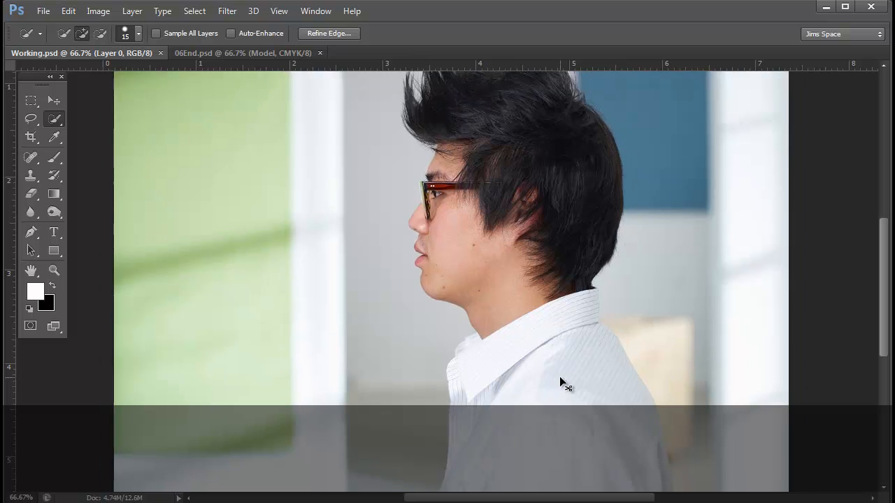
key(ctrl+minus)
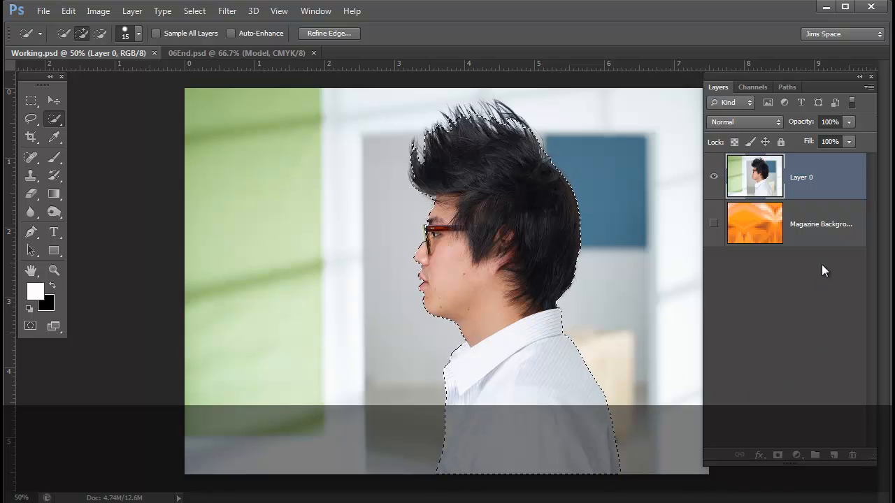
- Add a layer mask to Layer 0 from the selection and show the magazine background layer beneath it
click(778, 456)
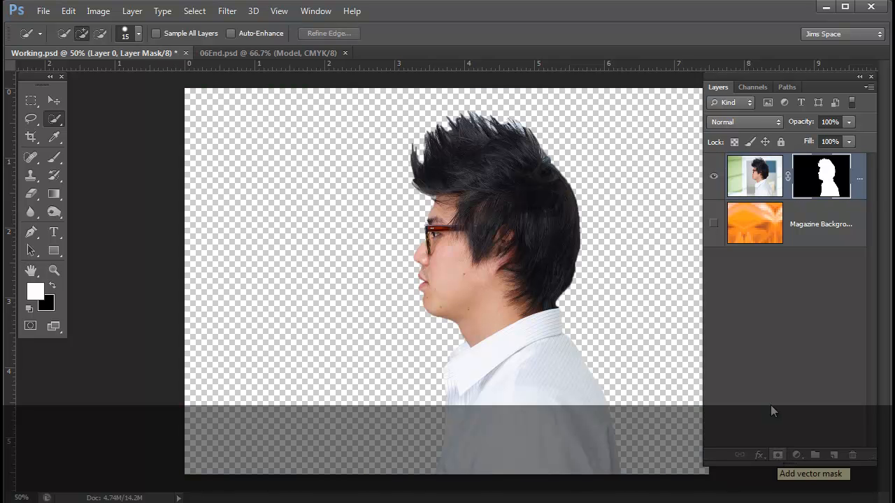
click(713, 223)
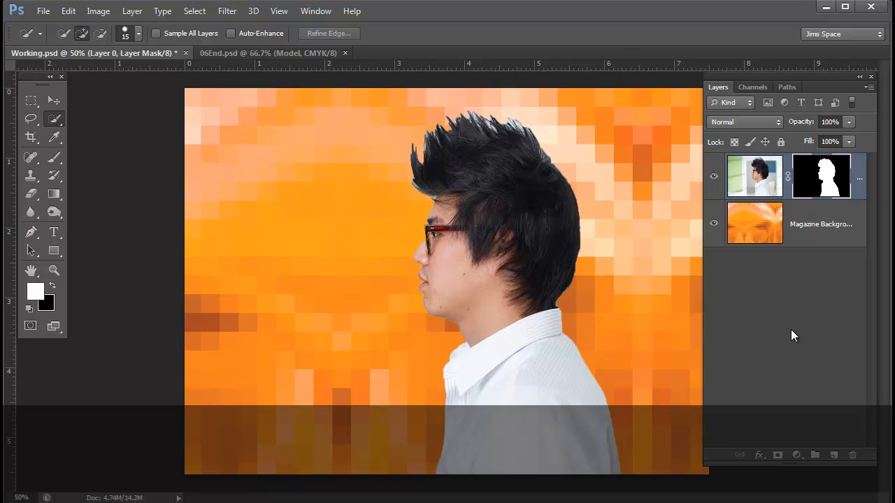
- Show and close the mask properties of Layer 0, and undo the layer mask to restore the selection
click(320, 12)
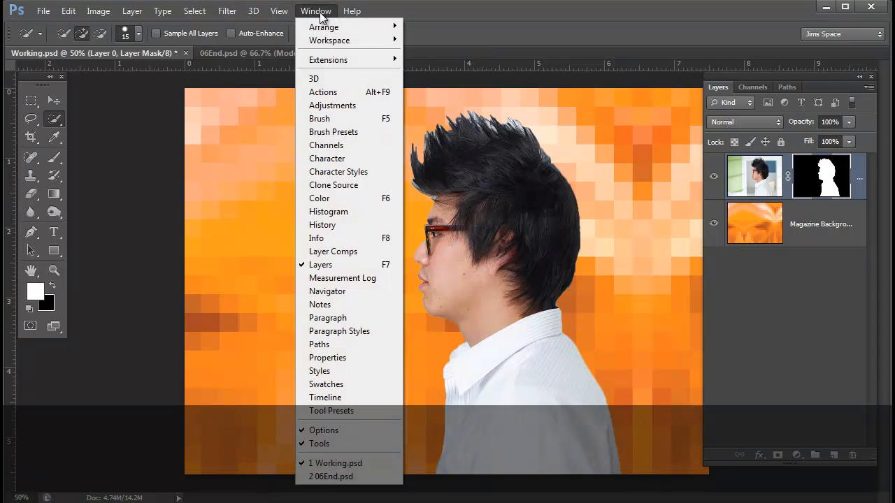
click(340, 359)
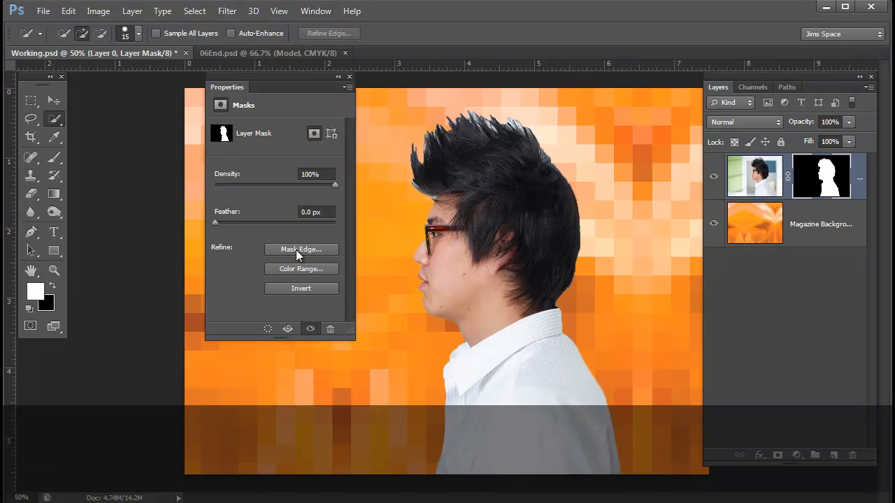
click(350, 77)
key(ctrl+z)
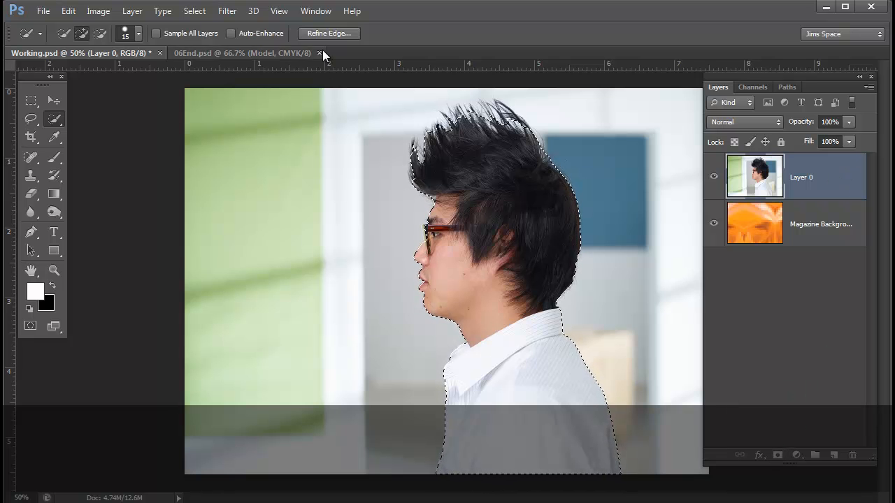
click(316, 11)
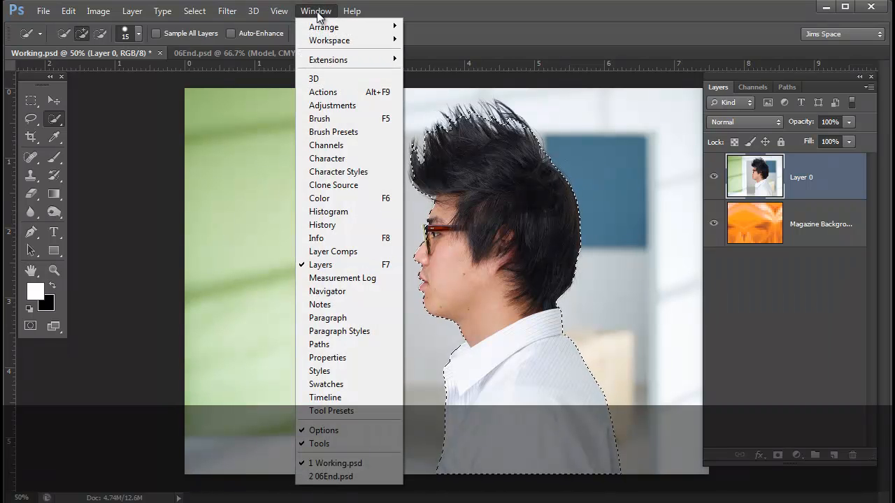
click(318, 12)
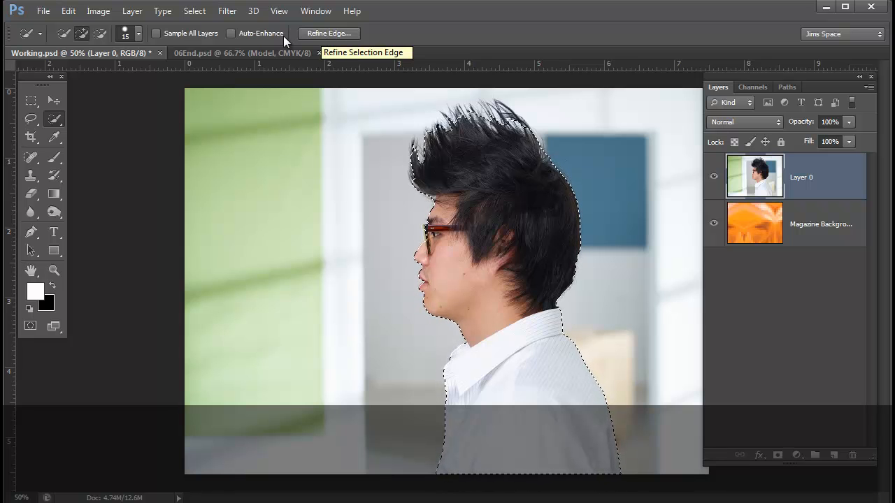
- Open Refine Edge for the man's selection and preview it with the On Black view
click(327, 34)
mouse_move(504, 392)
mouse_down()
mouse_move(503, 278)
mouse_move(498, 285)
mouse_move(301, 160)
mouse_move(249, 121)
mouse_move(251, 112)
mouse_up()
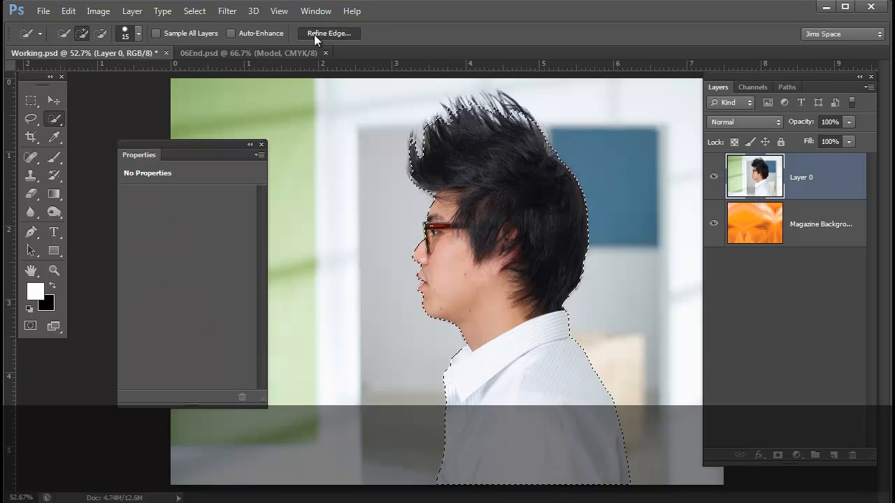
click(314, 34)
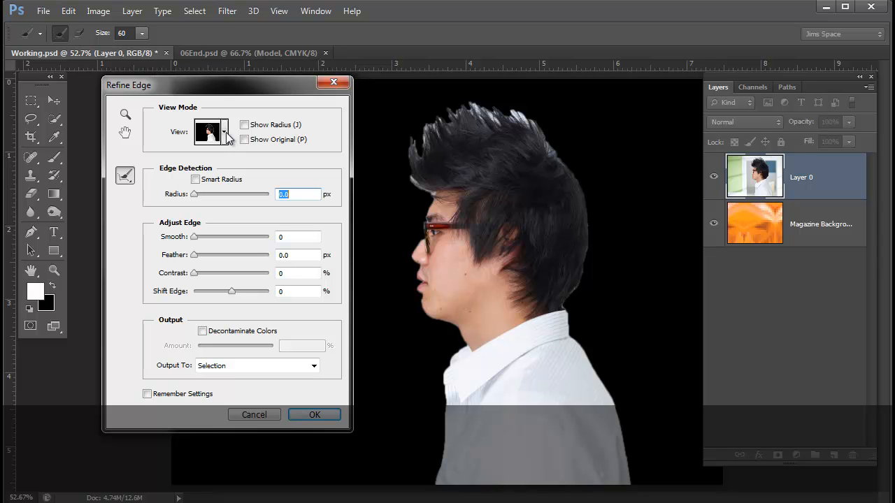
click(225, 135)
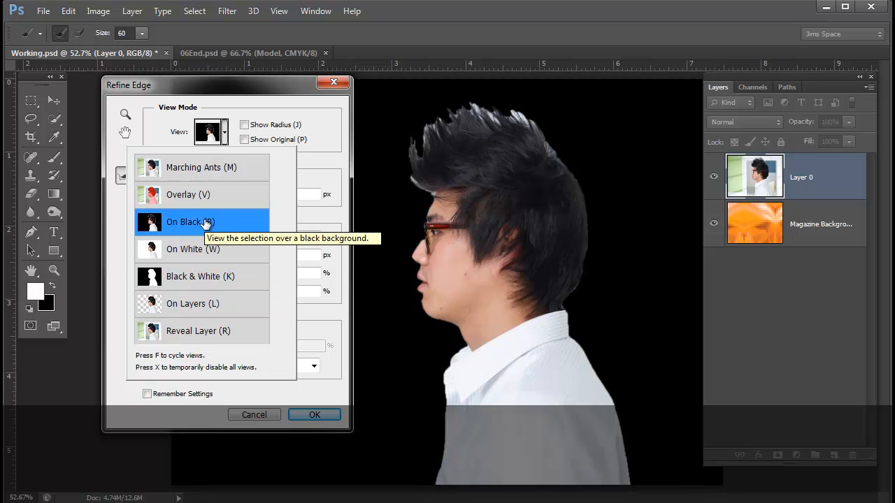
click(206, 223)
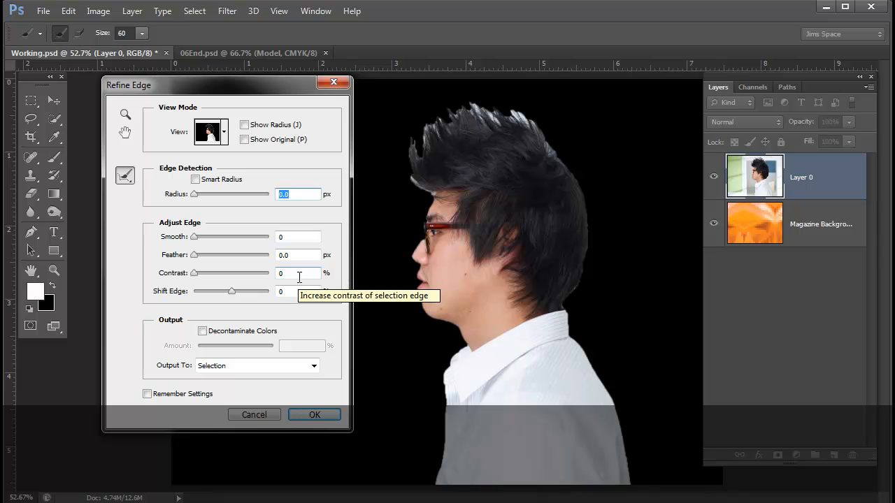
- Set the selection edge's Smooth to 15, Contrast to 40% and Shift Edge to -8%
click(292, 237)
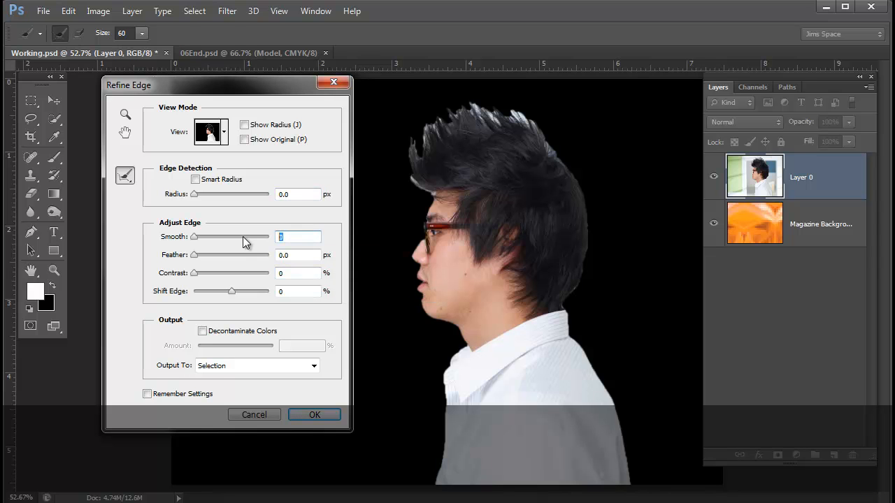
text(15)
key(Tab)
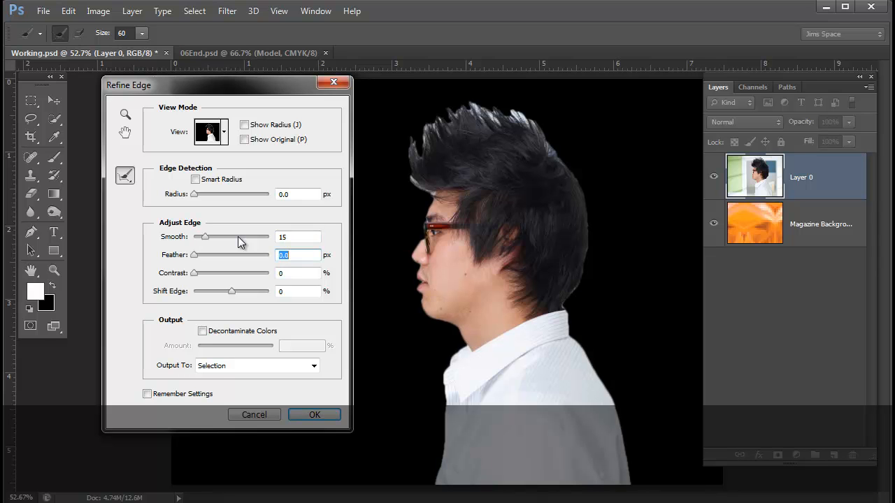
key(Tab)
text(40)
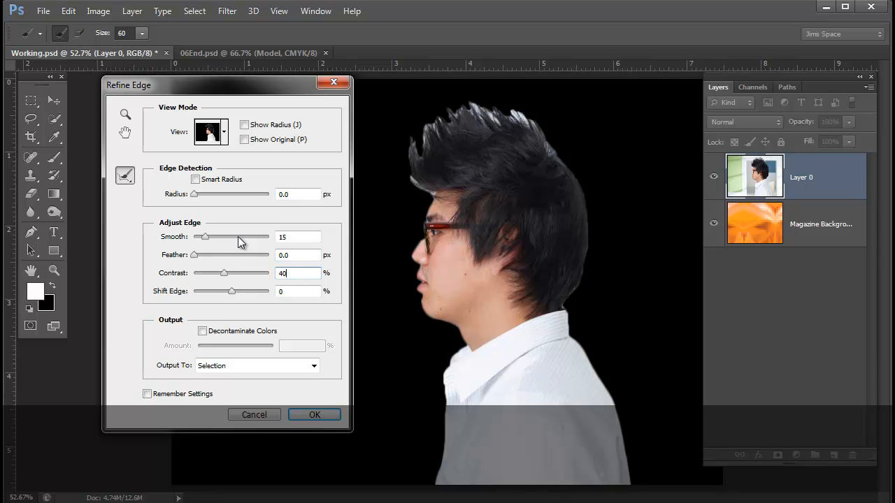
key(Tab)
text(-8)
key(Tab)
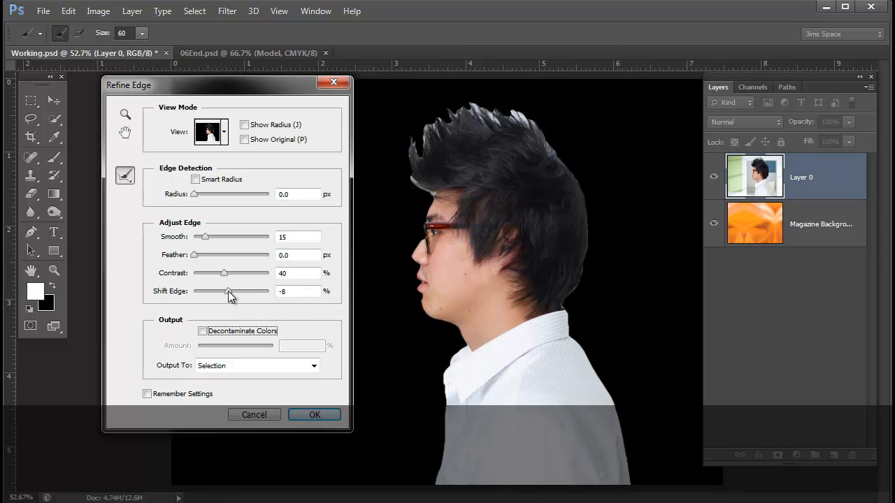
- Try Shift Edge at -100% and +100%, and set it back to -8%
drag(229, 295, 179, 300)
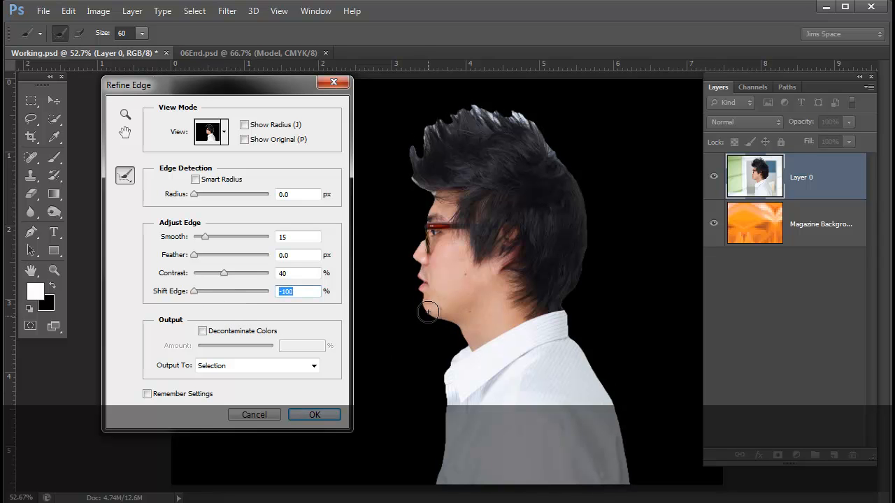
drag(195, 290, 305, 294)
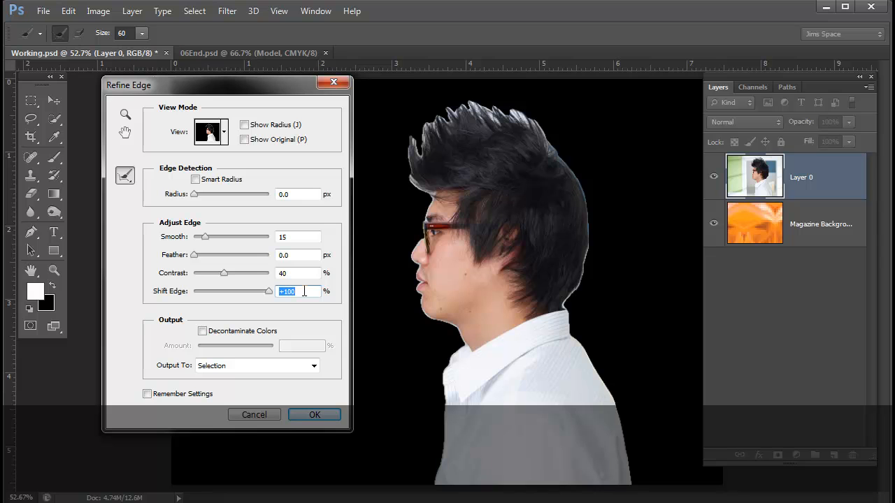
text(-8)
key(Tab)
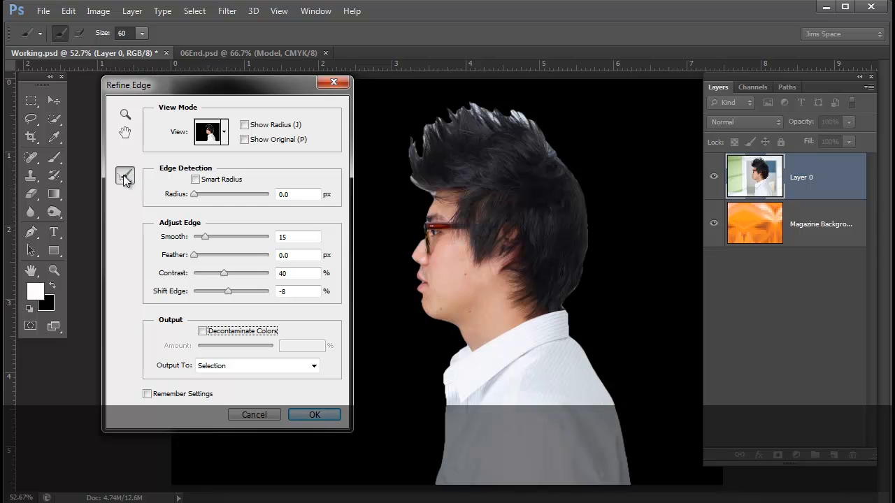
key(shift+Tab)
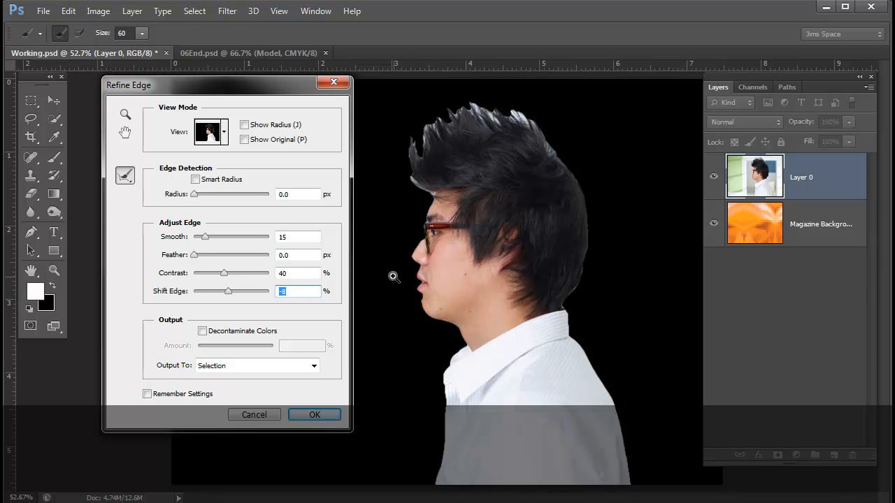
- Set the refine radius brush size to 16 and touch up the face edge between the nose and upper lip
drag(399, 276, 467, 347)
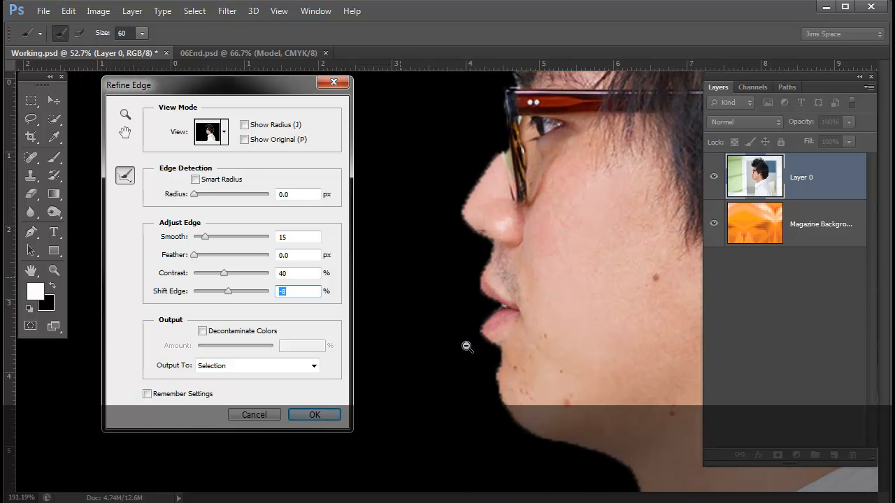
drag(566, 408, 547, 373)
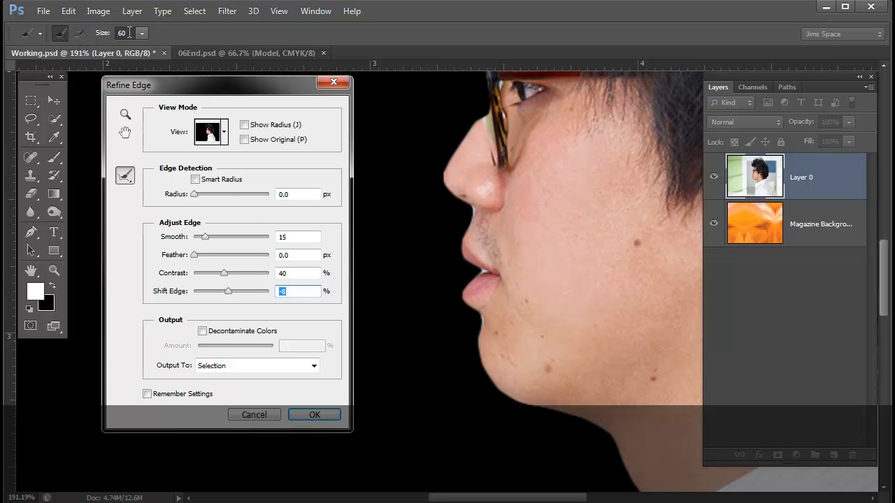
click(141, 33)
drag(142, 49, 114, 49)
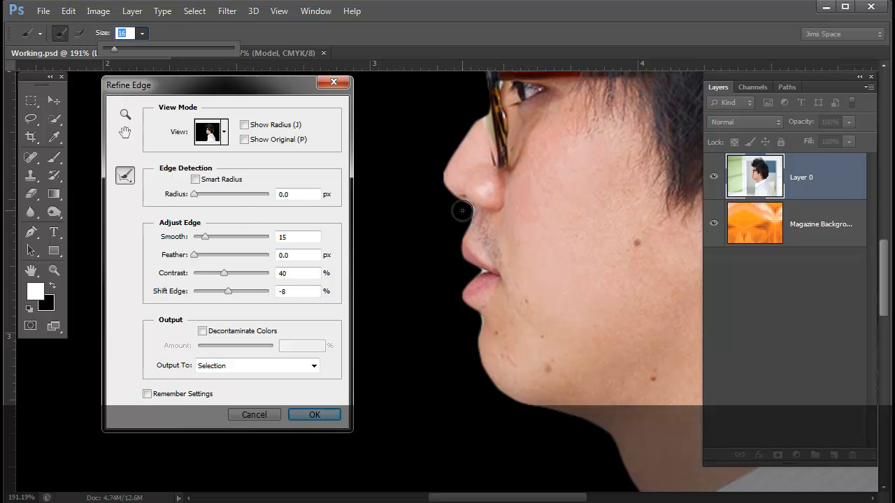
mouse_move(462, 209)
mouse_down()
mouse_move(464, 201)
mouse_move(464, 214)
mouse_up()
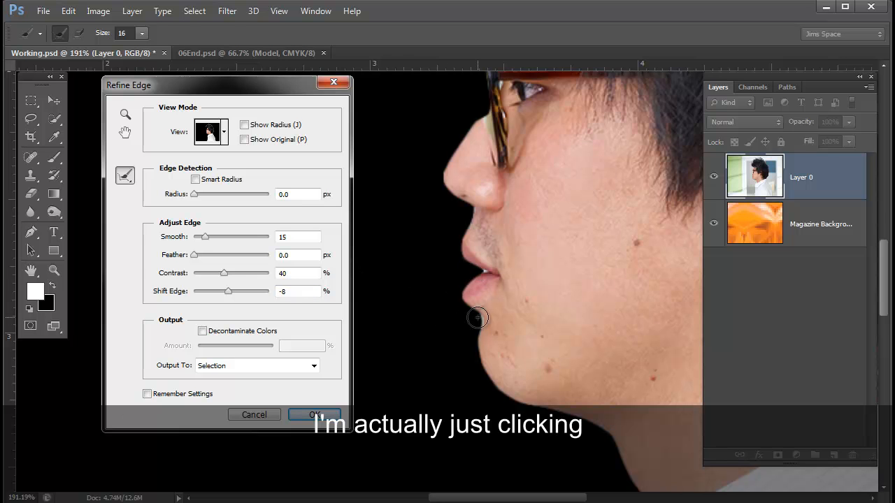
key(ctrl+minus)
key(ctrl+minus)
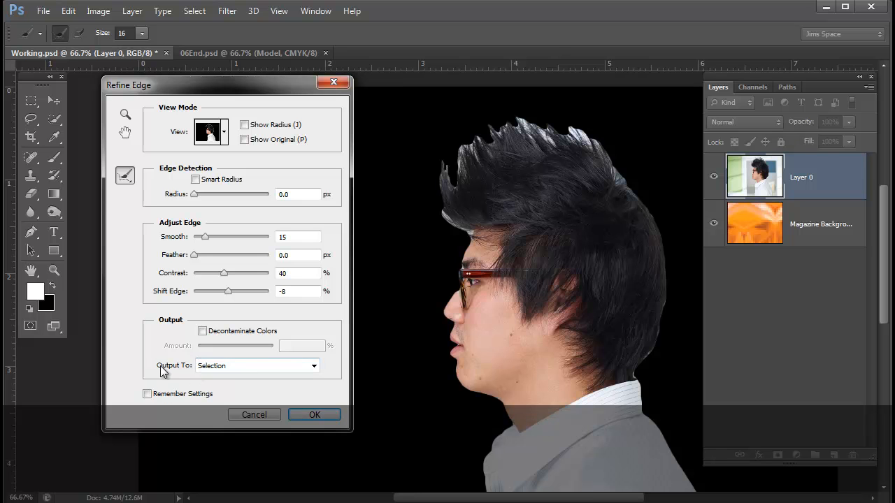
- Output the refined selection to New Layer with Layer Mask and apply Refine Edge
click(314, 366)
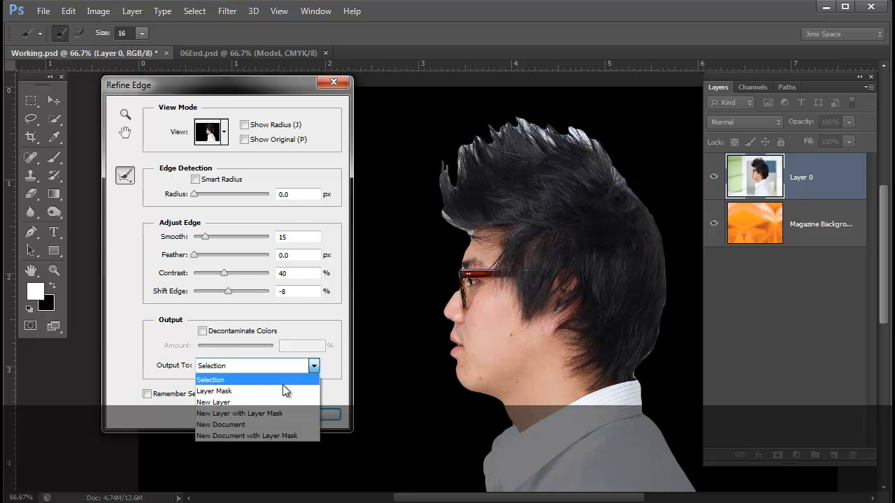
click(250, 413)
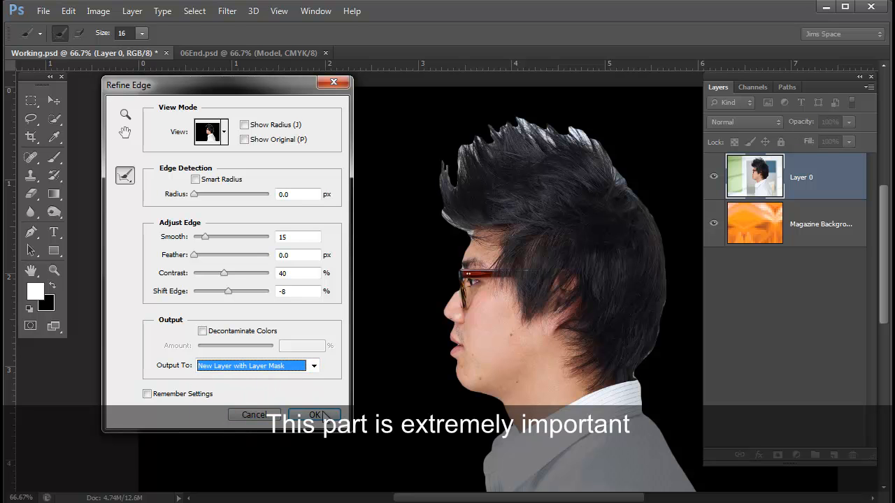
click(316, 415)
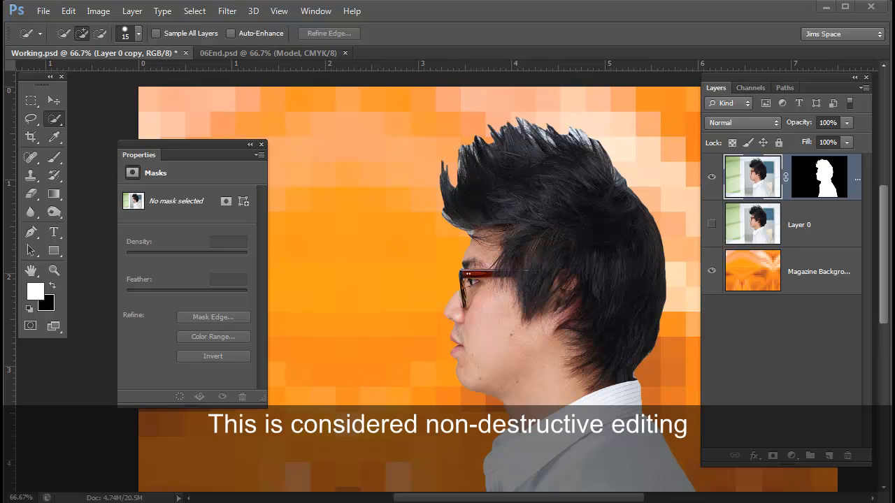
- Open Refine Mask for the layer mask of Layer 0 copy and check the view modes, keeping On White
click(824, 177)
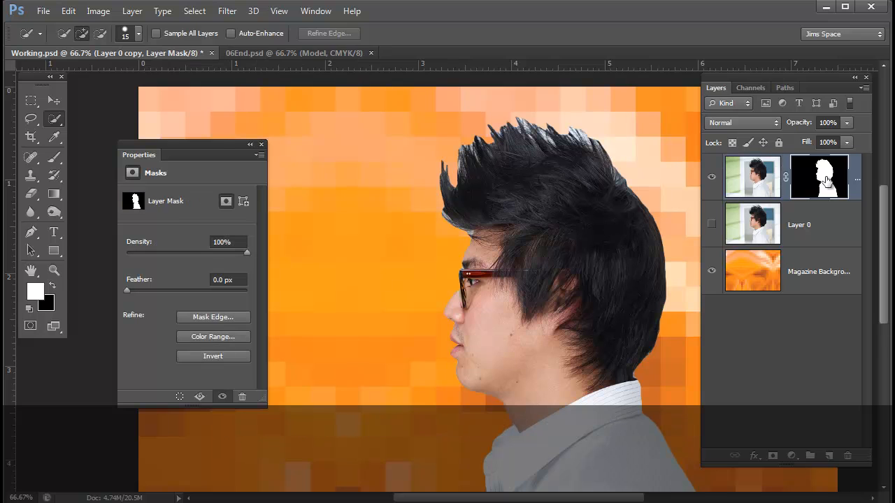
drag(202, 144, 235, 94)
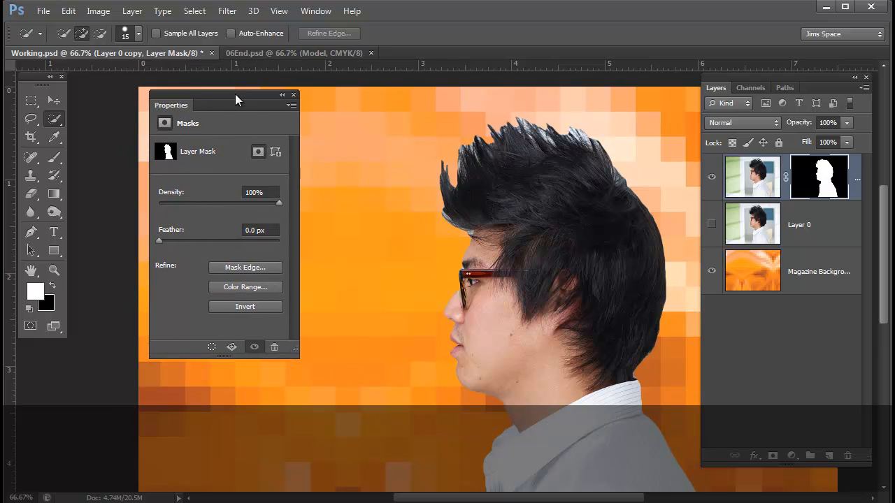
click(244, 268)
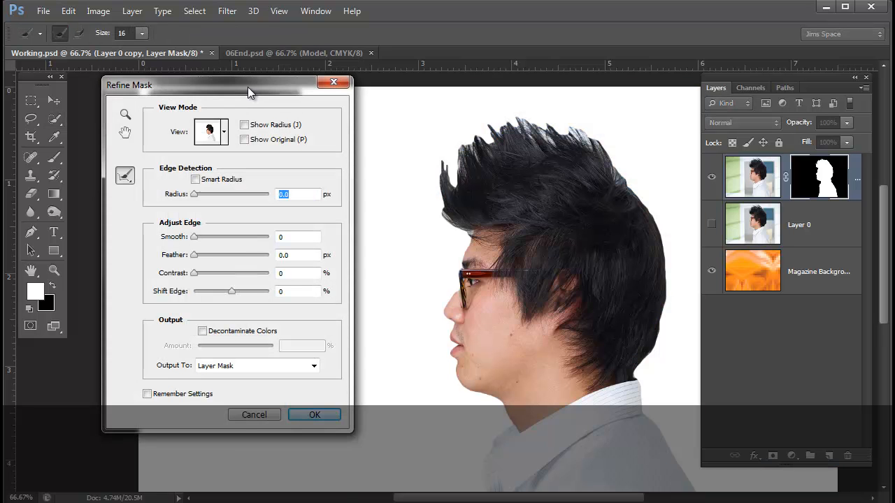
drag(246, 87, 285, 100)
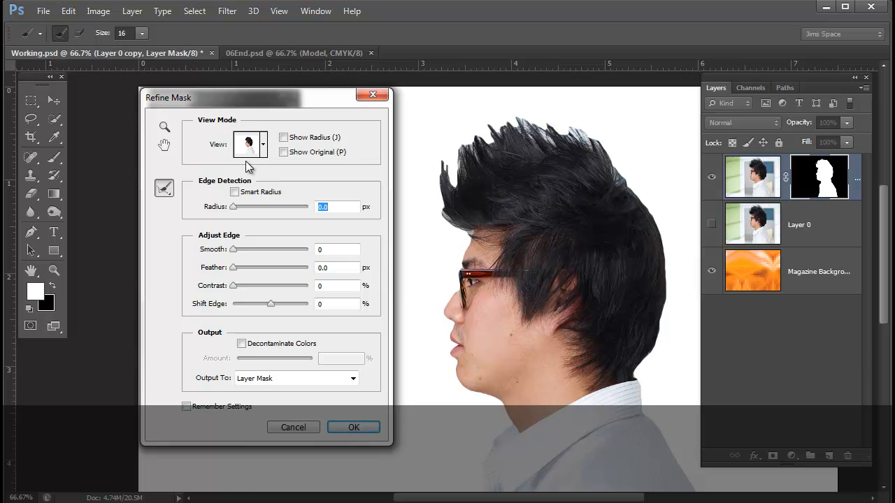
drag(275, 98, 265, 90)
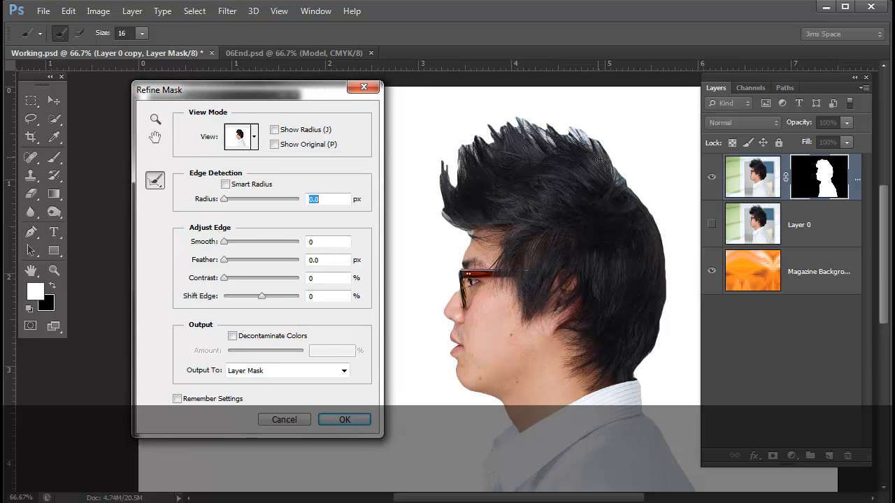
click(255, 137)
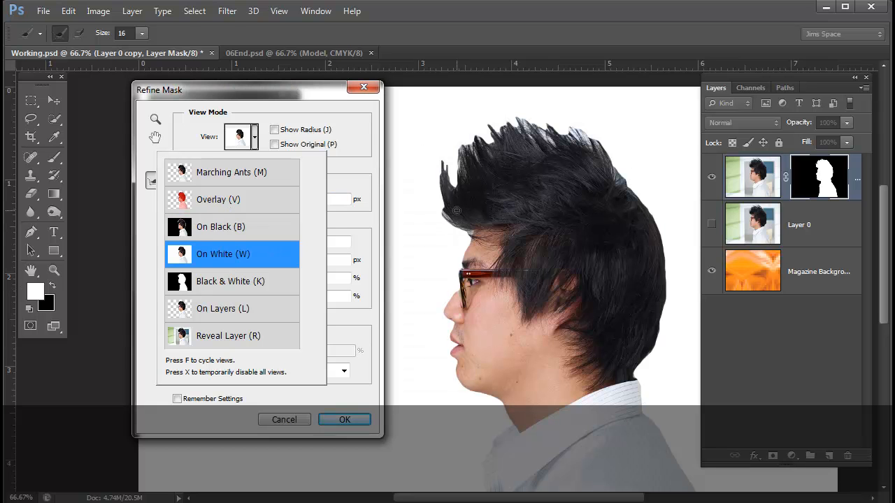
drag(260, 88, 205, 86)
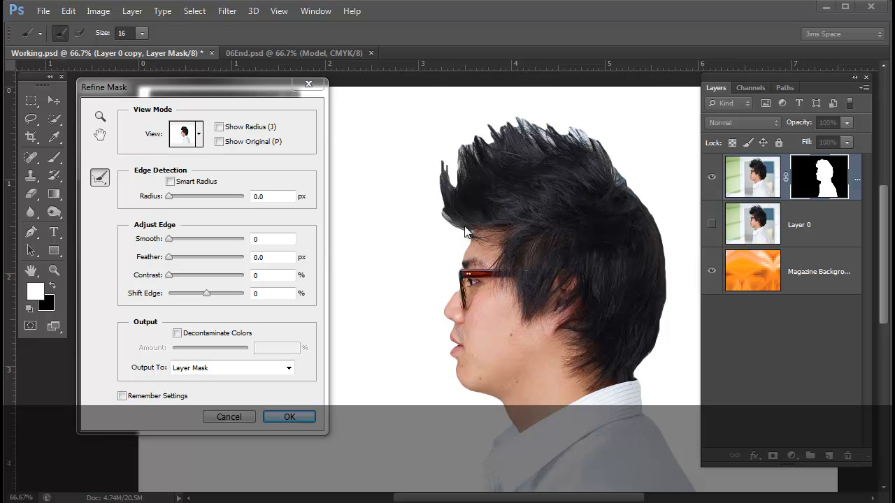
- Set the refine radius brush size to 56 and brush along the hair edge from the forehead up across the spiky top
drag(467, 232, 494, 271)
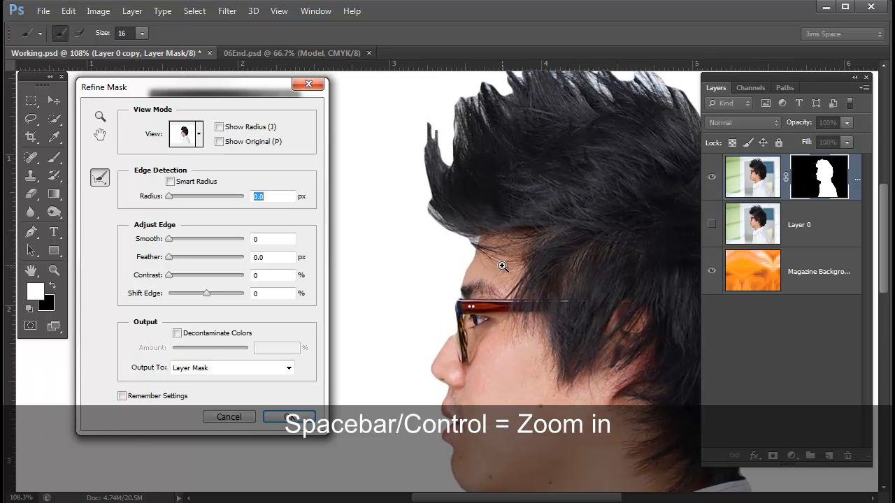
drag(536, 236, 480, 299)
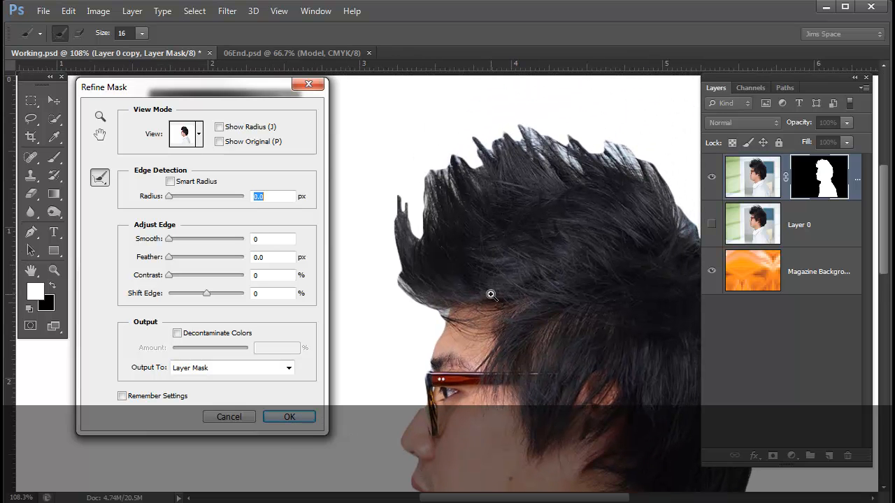
scroll(492, 295, up, 1)
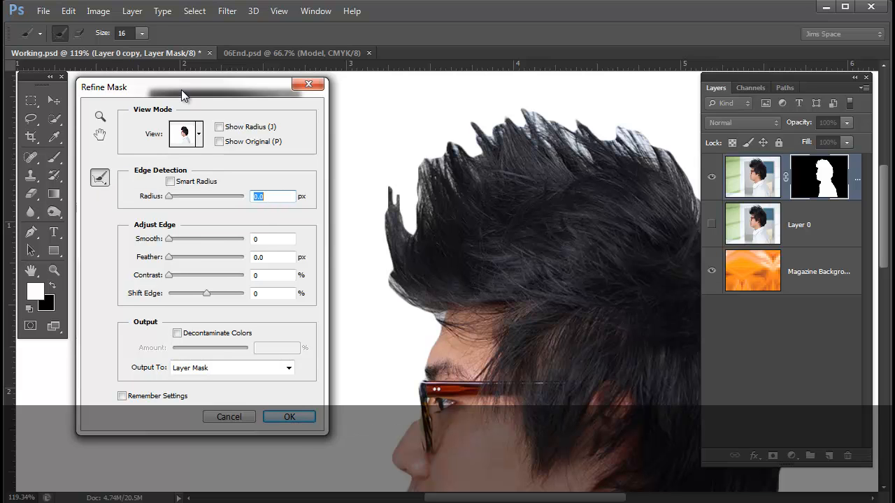
drag(181, 89, 193, 99)
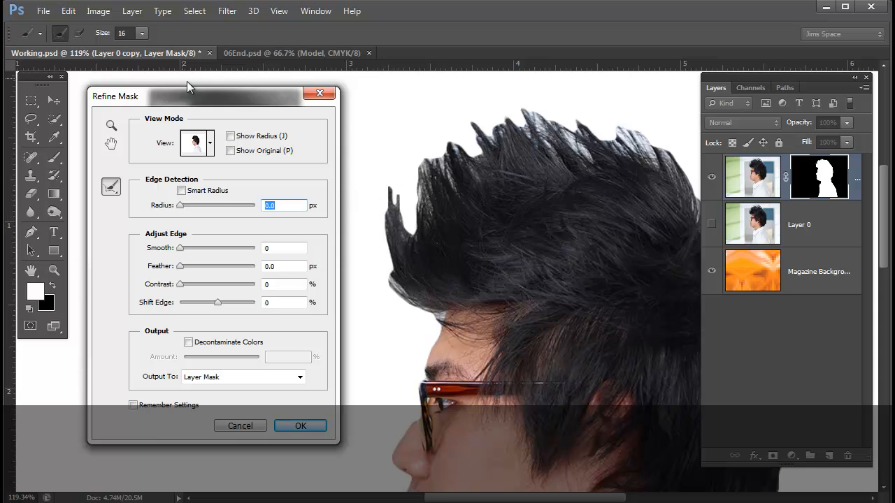
click(142, 33)
drag(142, 47, 167, 49)
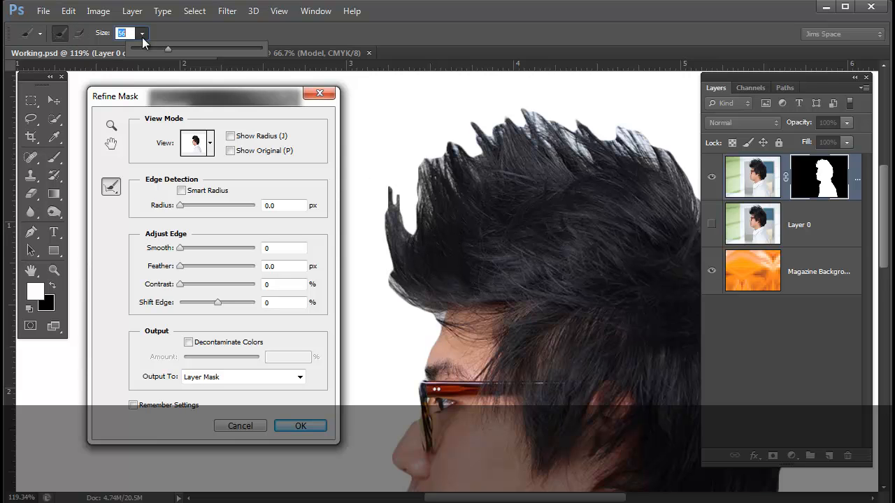
click(223, 235)
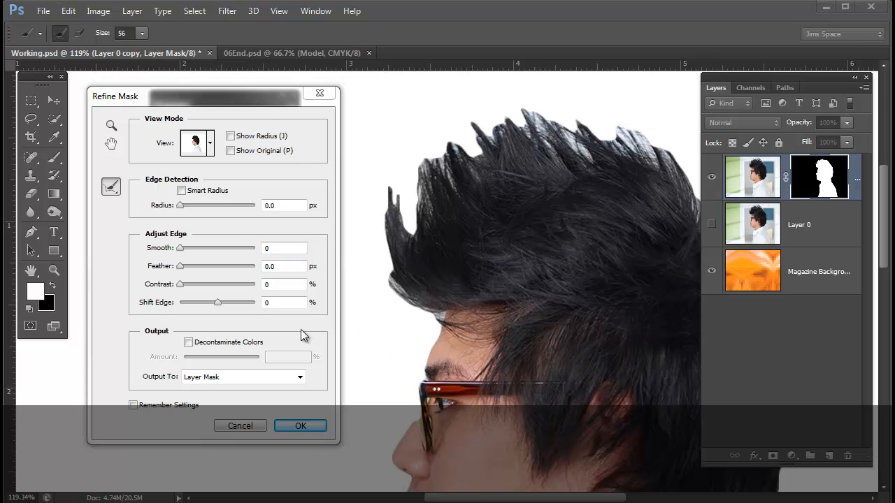
click(260, 98)
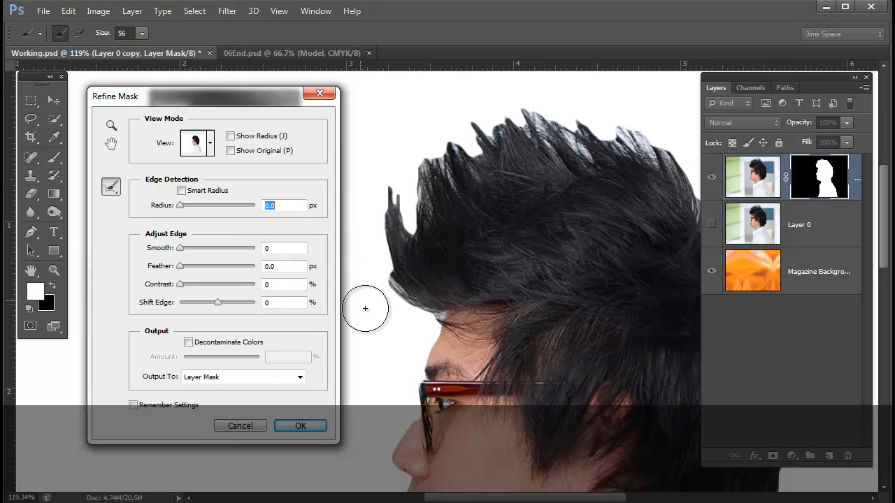
click(427, 312)
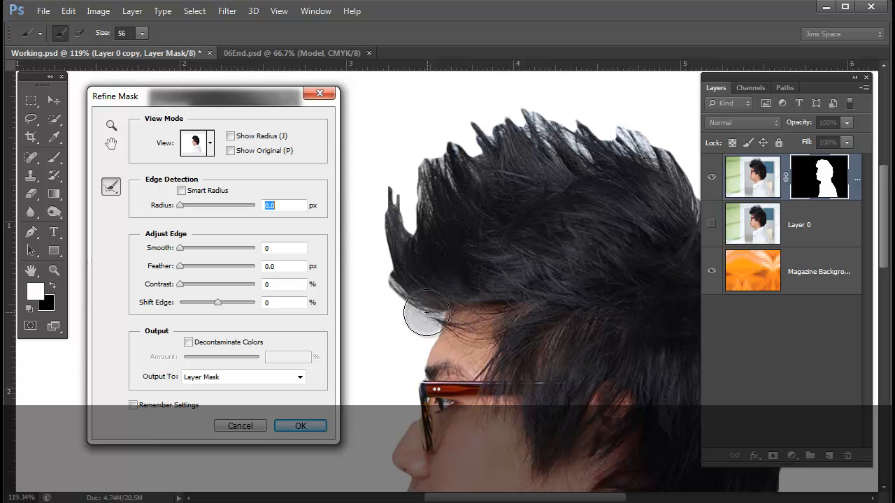
mouse_move(427, 313)
mouse_down()
mouse_move(387, 255)
mouse_move(396, 178)
mouse_up()
mouse_move(406, 224)
mouse_down()
mouse_move(445, 124)
mouse_move(453, 122)
mouse_move(475, 160)
mouse_move(460, 166)
mouse_move(455, 149)
mouse_move(464, 100)
mouse_move(489, 133)
mouse_move(518, 93)
mouse_move(577, 142)
mouse_move(593, 102)
mouse_move(637, 131)
mouse_move(524, 69)
mouse_move(636, 122)
mouse_move(678, 147)
mouse_up()
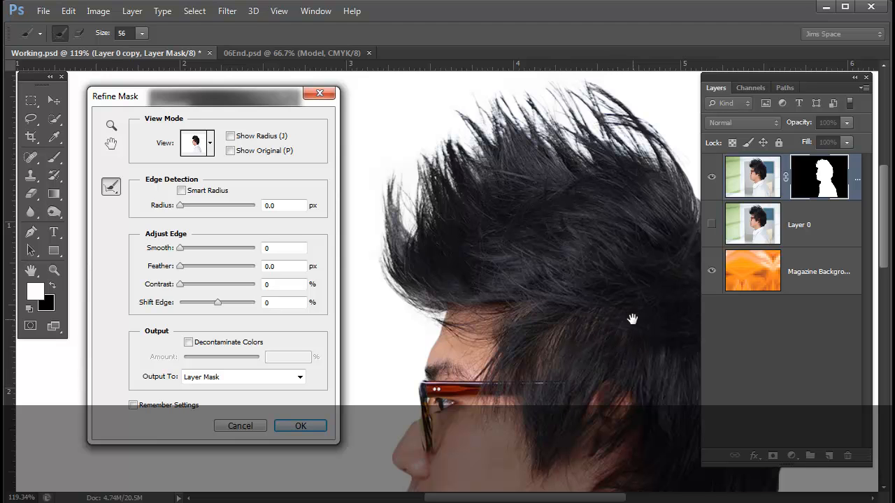
- Refine the hair edge with the radius brush from the rear top spikes down the back of the head to the nape, and hide the Layers panel
drag(665, 320, 509, 333)
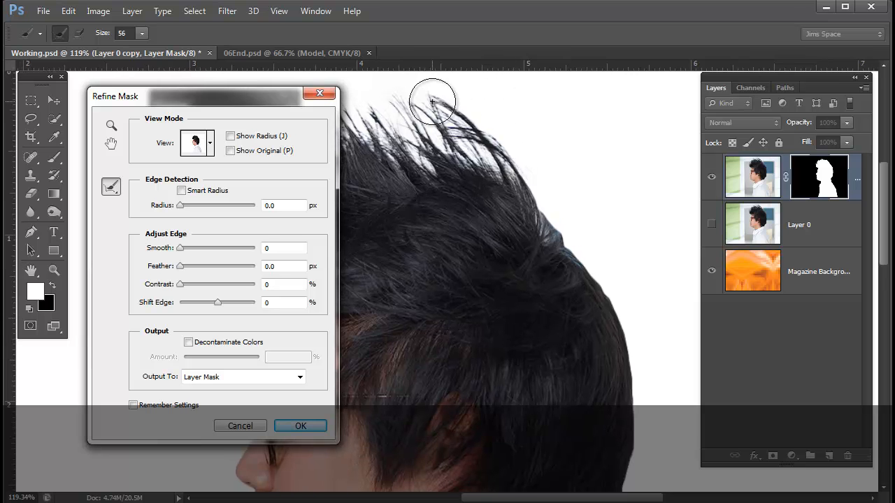
mouse_move(432, 102)
mouse_down()
mouse_move(483, 148)
mouse_move(499, 136)
mouse_move(606, 308)
mouse_move(643, 399)
mouse_move(647, 456)
mouse_up()
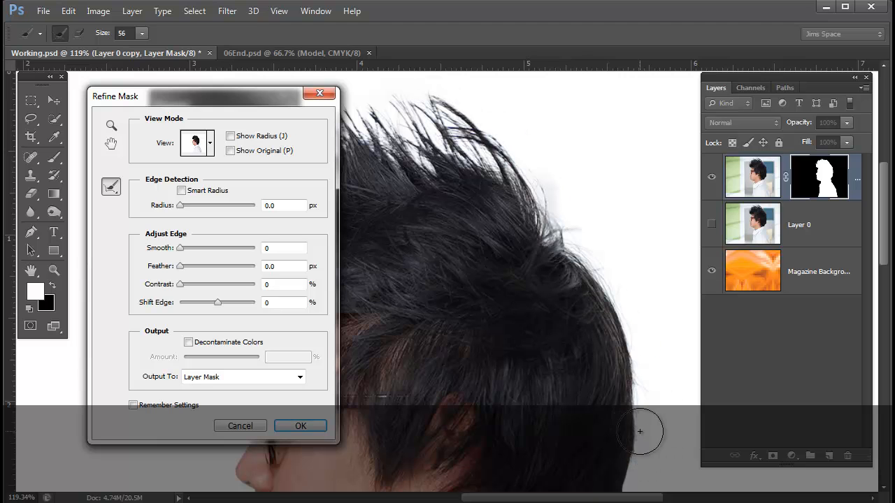
mouse_move(639, 431)
mouse_down()
mouse_move(635, 257)
mouse_move(621, 314)
mouse_move(580, 395)
mouse_up()
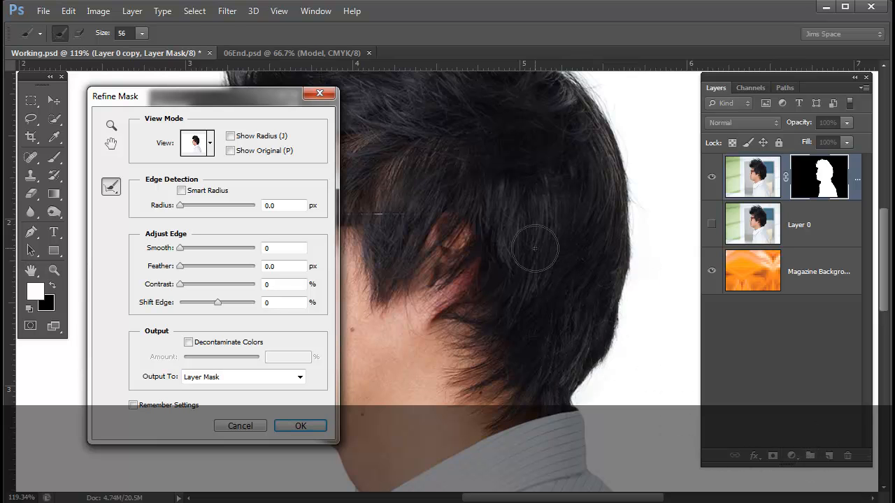
drag(535, 248, 592, 316)
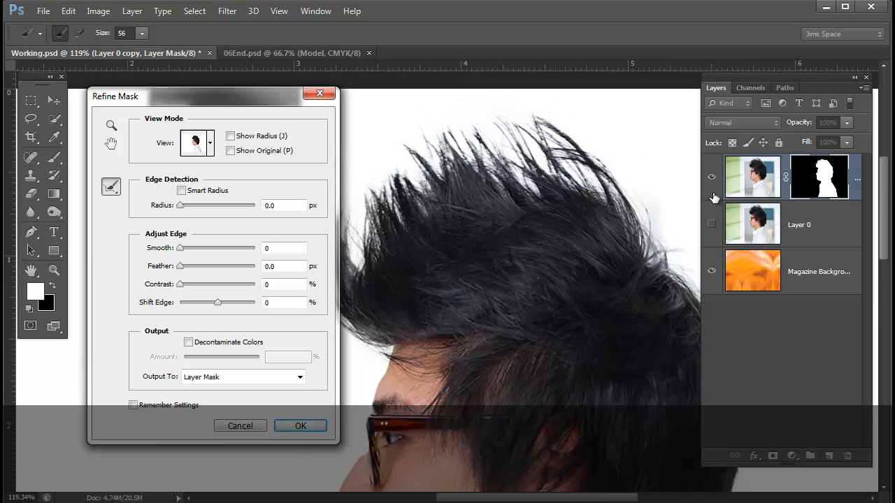
key(F7)
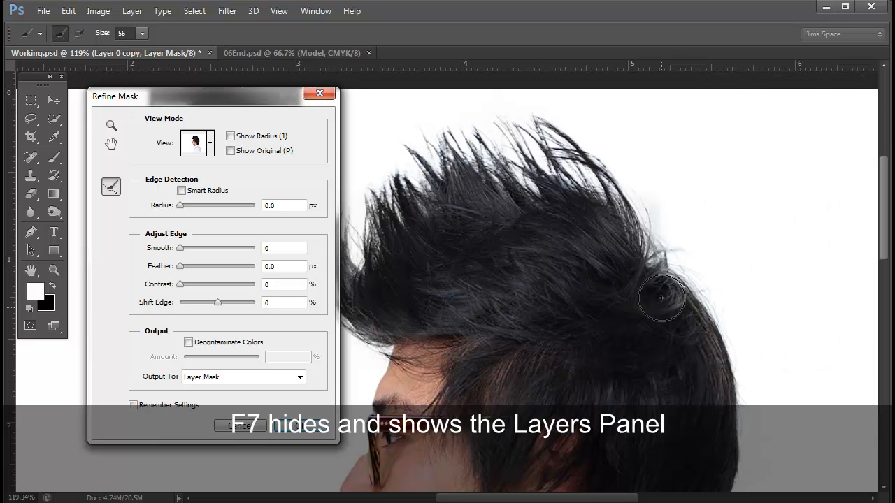
drag(592, 344, 666, 351)
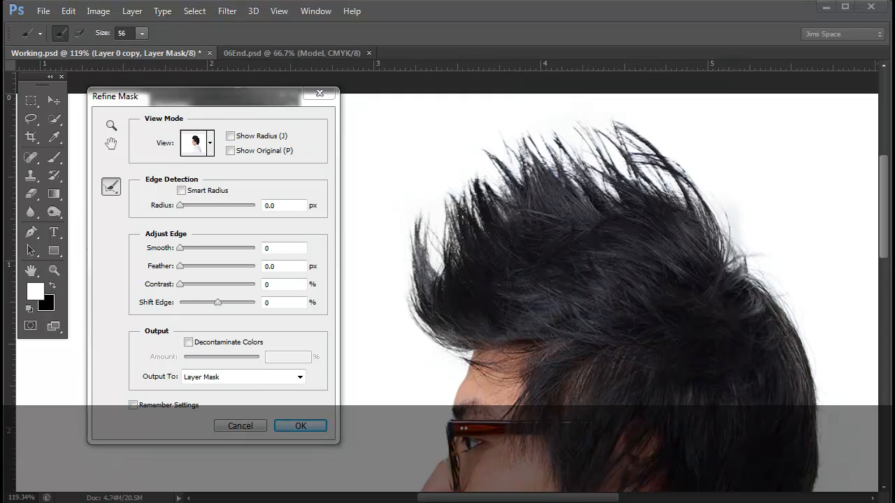
- Use the Erase Refinements tool to clean up the hazy white areas around the outside of the hair, from the crown to the front
click(111, 187)
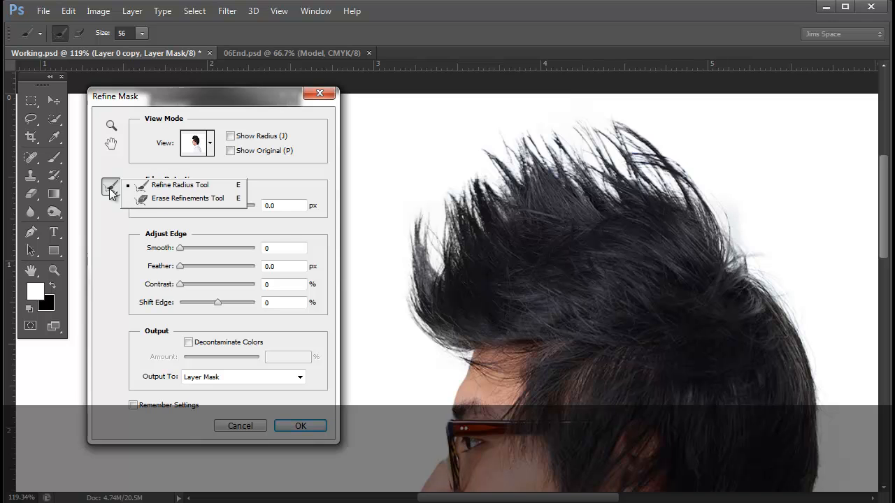
click(155, 200)
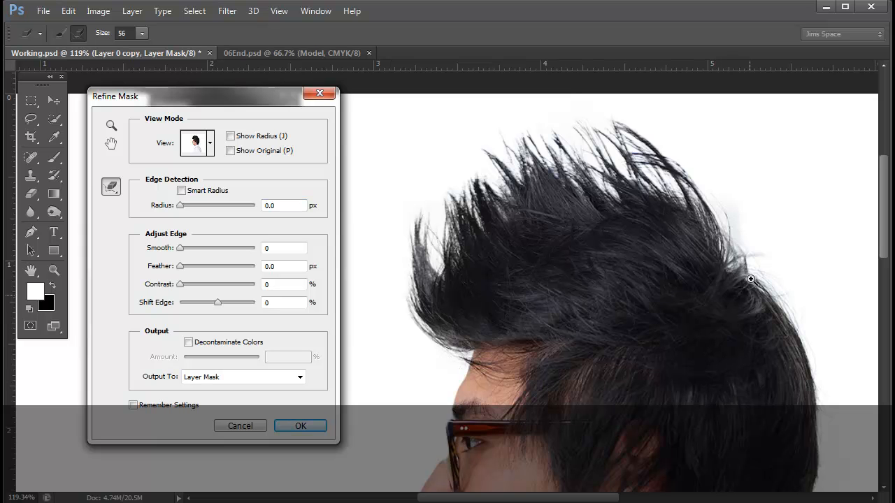
drag(738, 215, 765, 238)
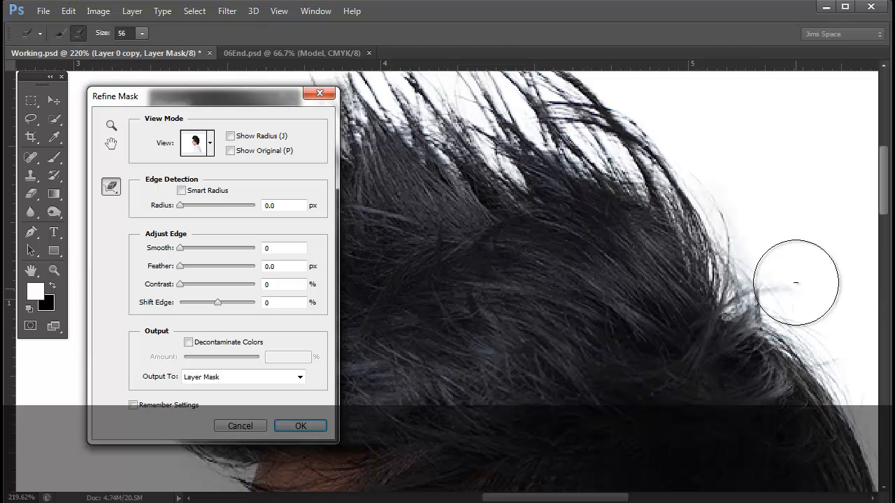
mouse_move(552, 329)
mouse_down()
mouse_move(615, 358)
mouse_move(579, 240)
mouse_move(592, 256)
mouse_up()
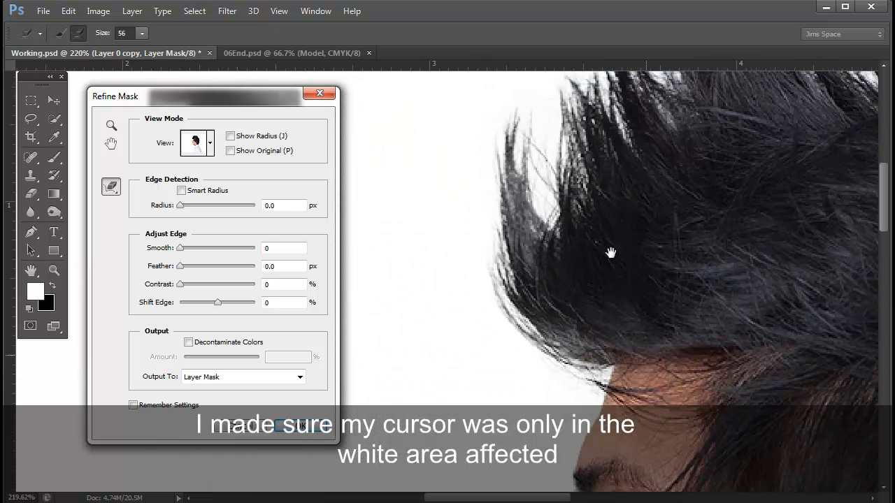
drag(636, 331, 589, 220)
drag(623, 379, 525, 292)
mouse_move(782, 376)
mouse_down()
mouse_move(581, 354)
mouse_move(448, 358)
mouse_up()
mouse_move(746, 354)
mouse_down()
mouse_move(721, 308)
mouse_move(647, 227)
mouse_up()
mouse_move(687, 268)
mouse_down()
mouse_move(746, 411)
mouse_move(746, 400)
mouse_up()
drag(685, 182, 740, 398)
drag(583, 235, 792, 294)
drag(599, 362, 619, 392)
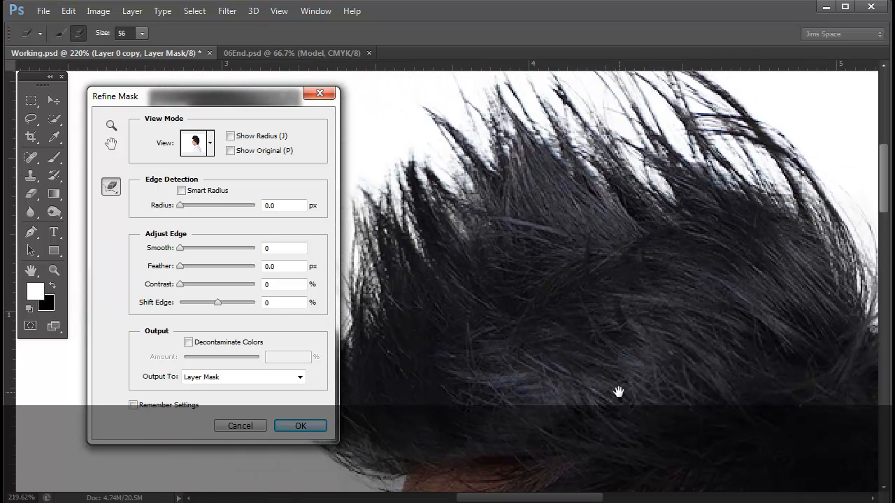
- Enable Decontaminate Colors for the refined mask and raise its amount to 78%
click(188, 343)
key(ctrl+minus)
key(ctrl+minus)
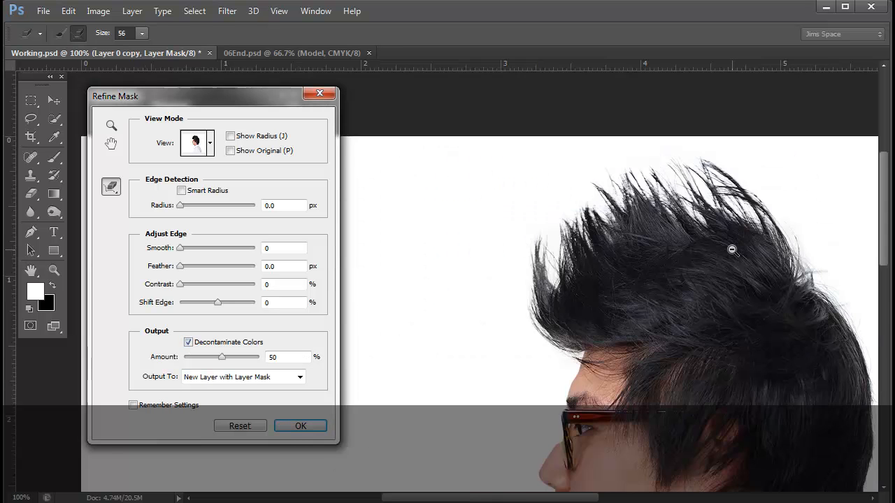
key(ctrl+minus)
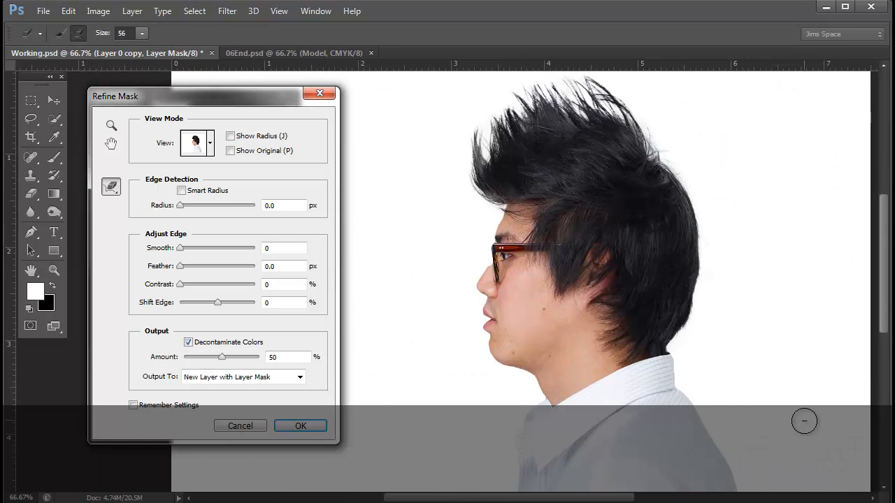
click(222, 358)
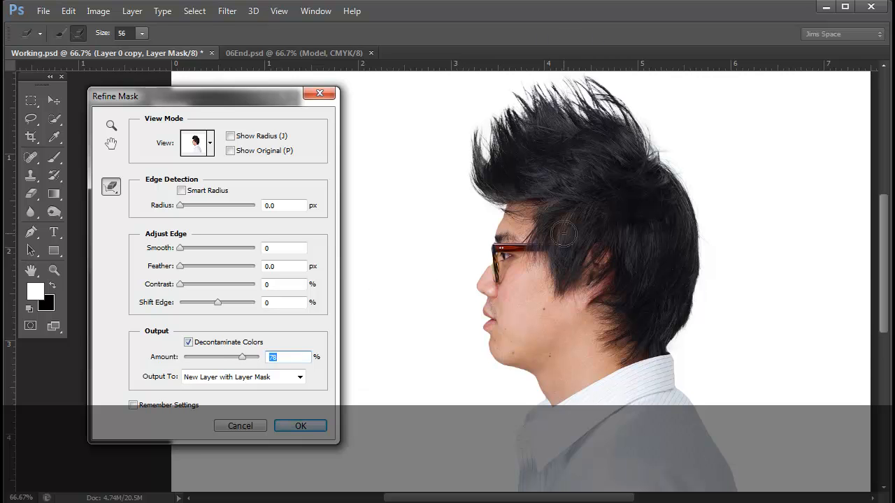
- Compare decontamination amounts of 48% and 77% on the spiky hair, and set the amount to 85%
ctrl+click(570, 126)
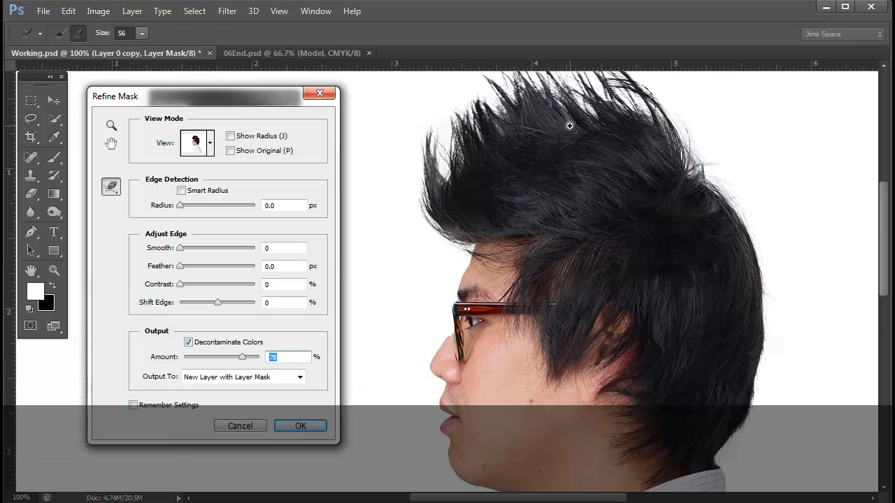
drag(559, 149, 601, 292)
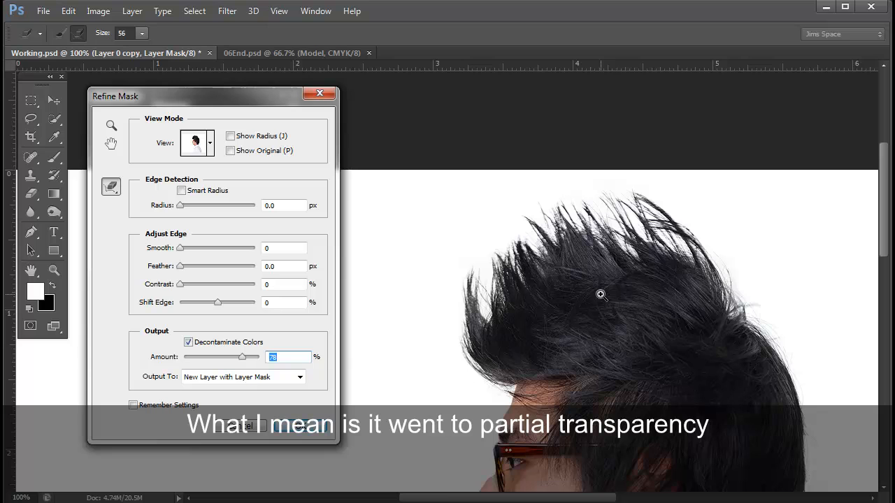
ctrl+click(601, 295)
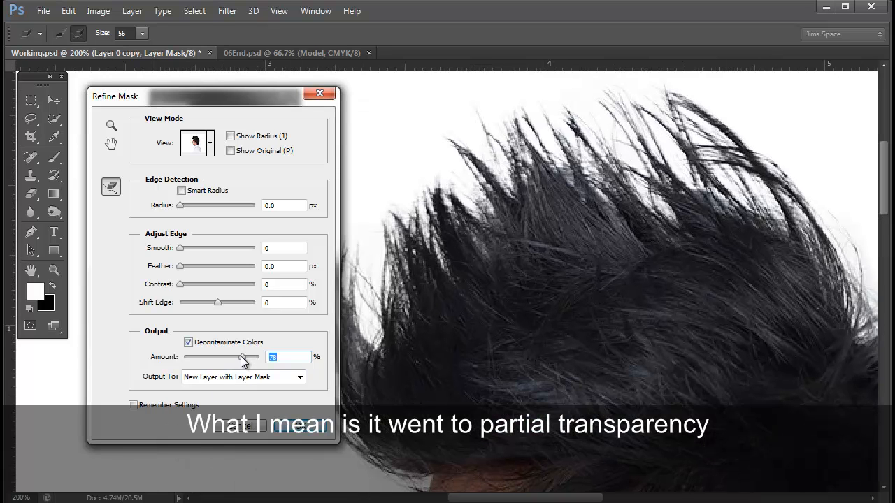
drag(243, 360, 236, 361)
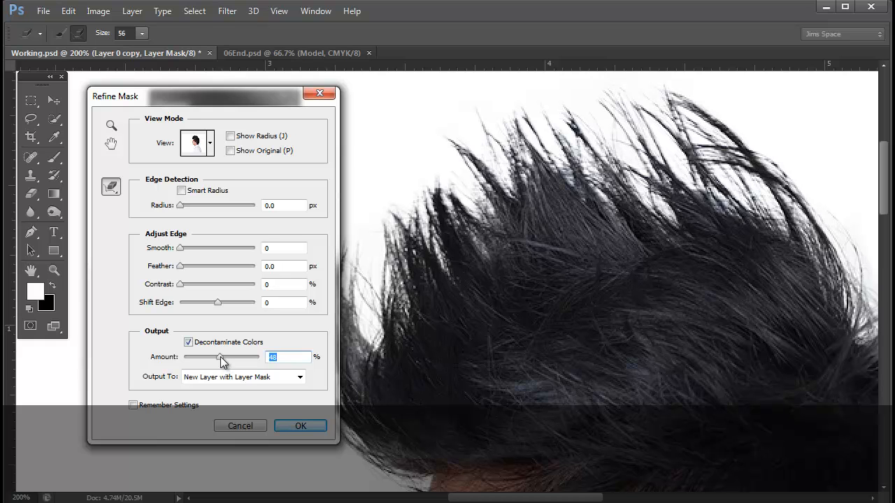
drag(220, 360, 242, 360)
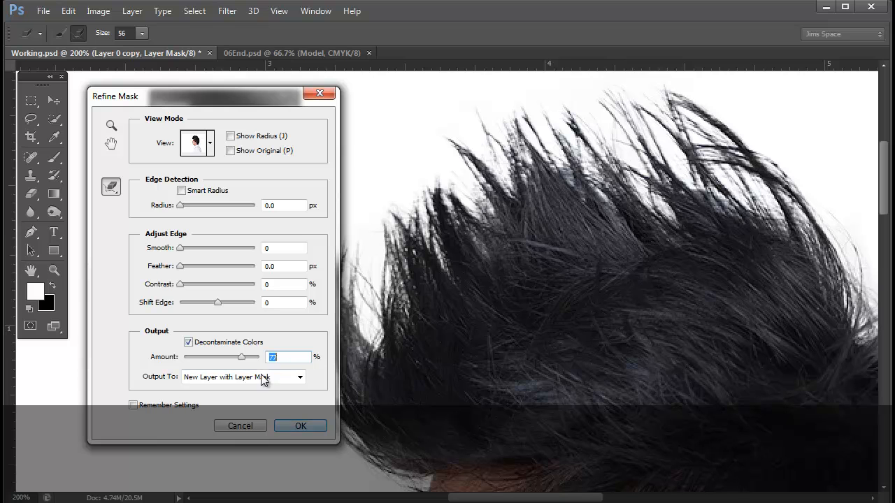
text(85)
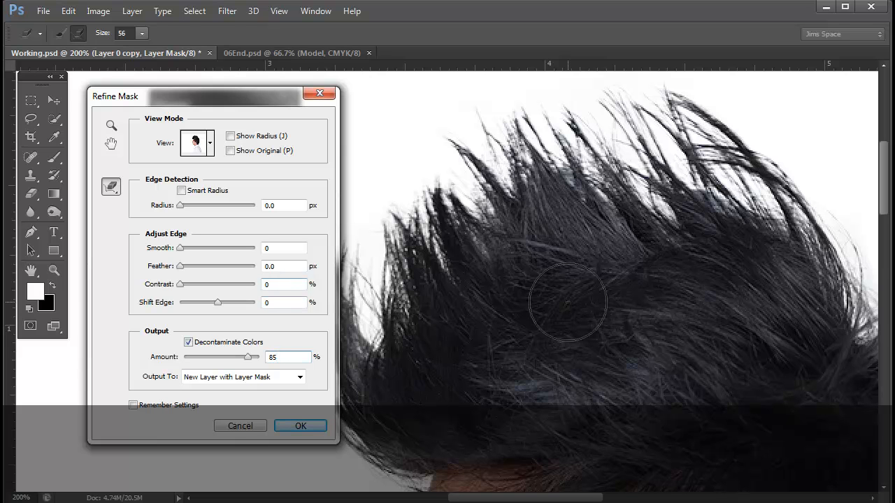
- Apply Refine Mask with output to New Layer with Layer Mask and check the whole man against the orange background
alt+click(541, 332)
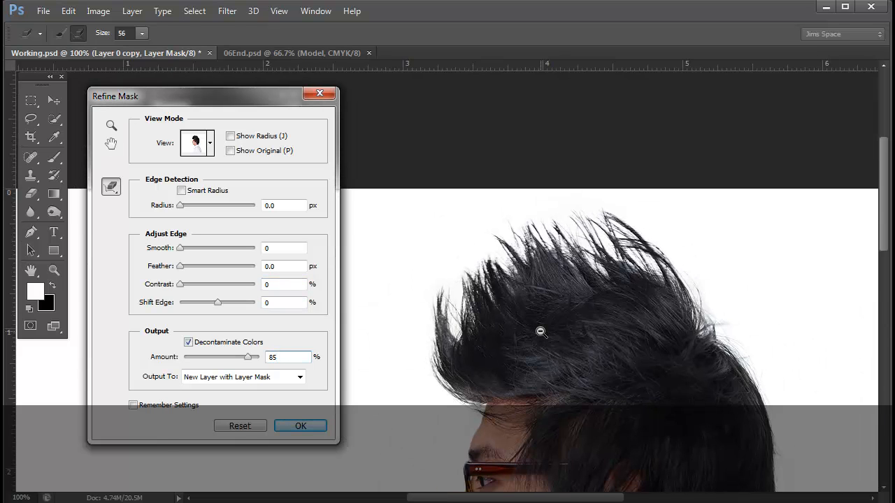
alt+click(541, 331)
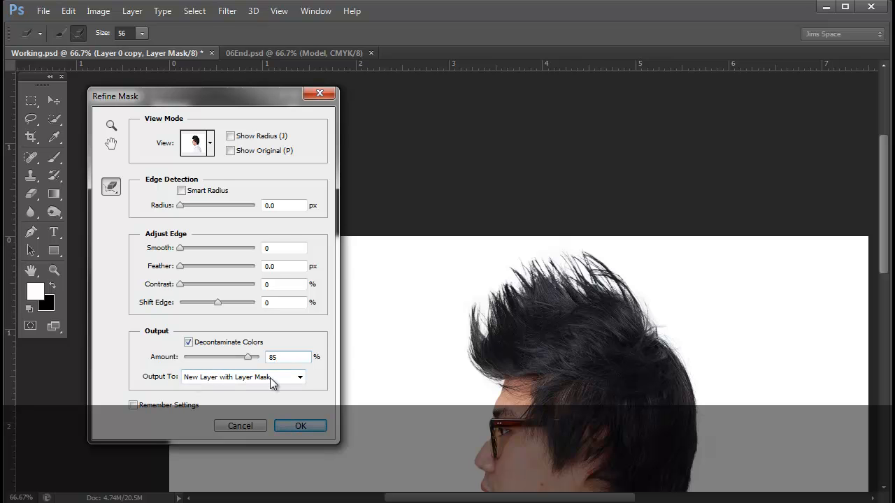
click(300, 428)
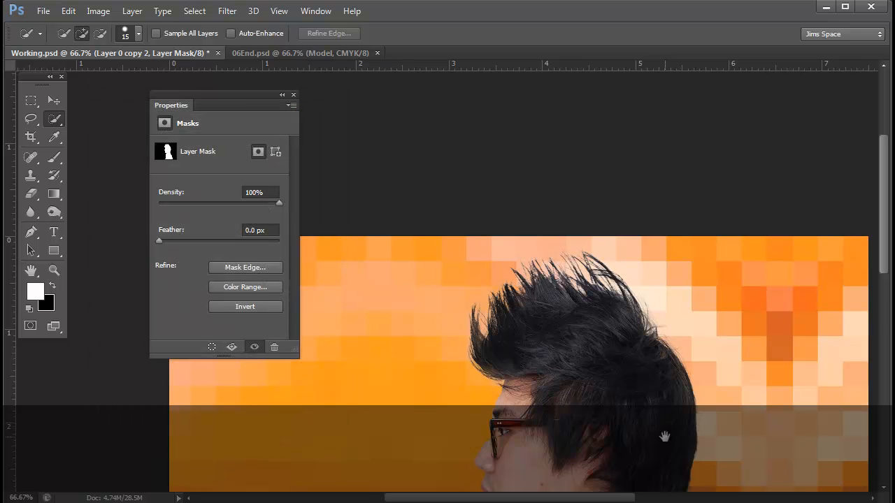
drag(664, 437, 648, 276)
key(ctrl+minus)
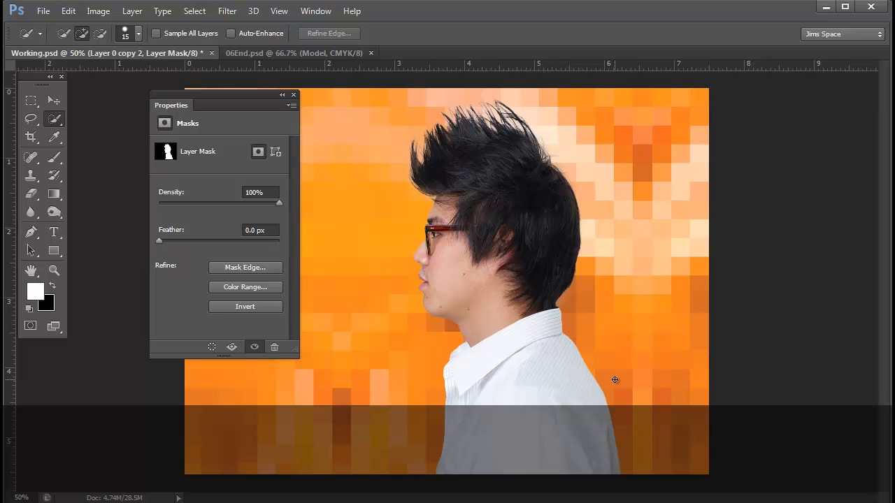